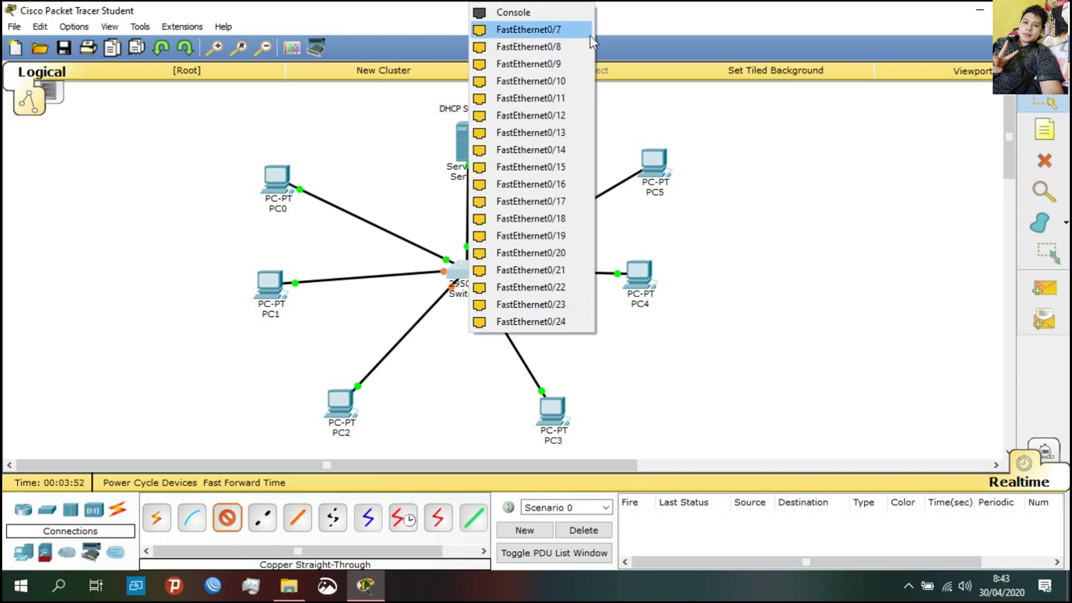
Step: Connect PC5's copper straight-through cable to port FastEthernet0/7 on Switch0
{"action": "left_click", "coordinate": [558, 30]}
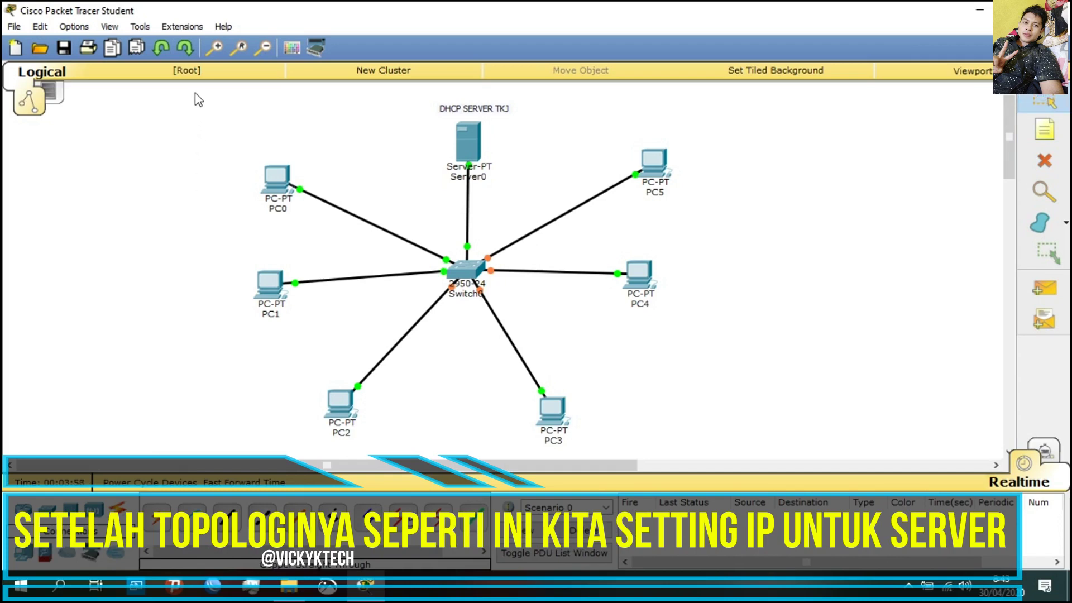
{"action": "left_click_drag", "start_coordinate": [194, 96], "coordinate": [792, 443]}
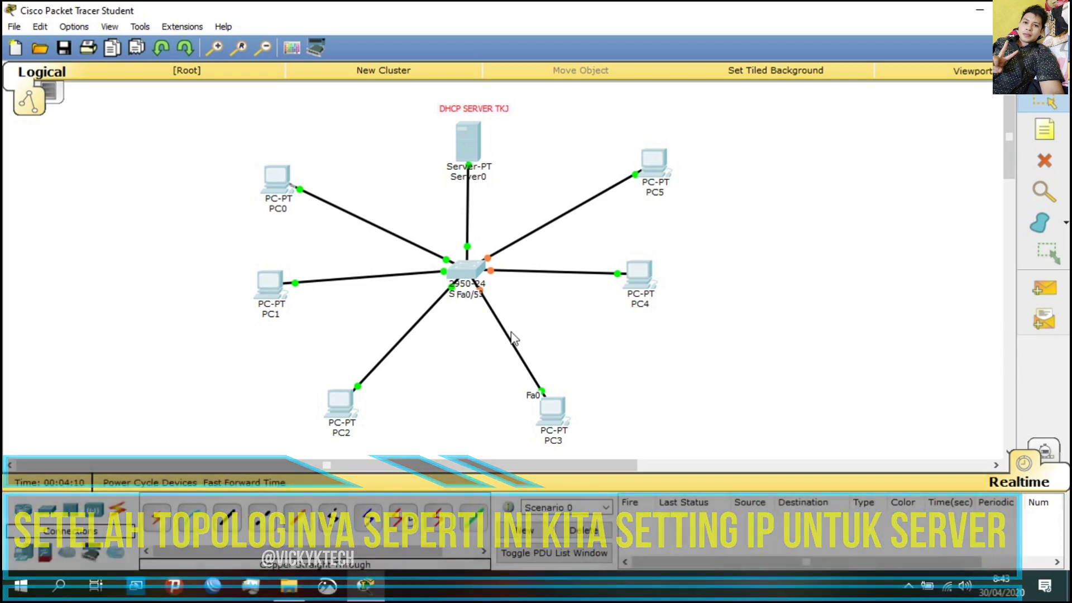
{"action": "left_click", "coordinate": [793, 294]}
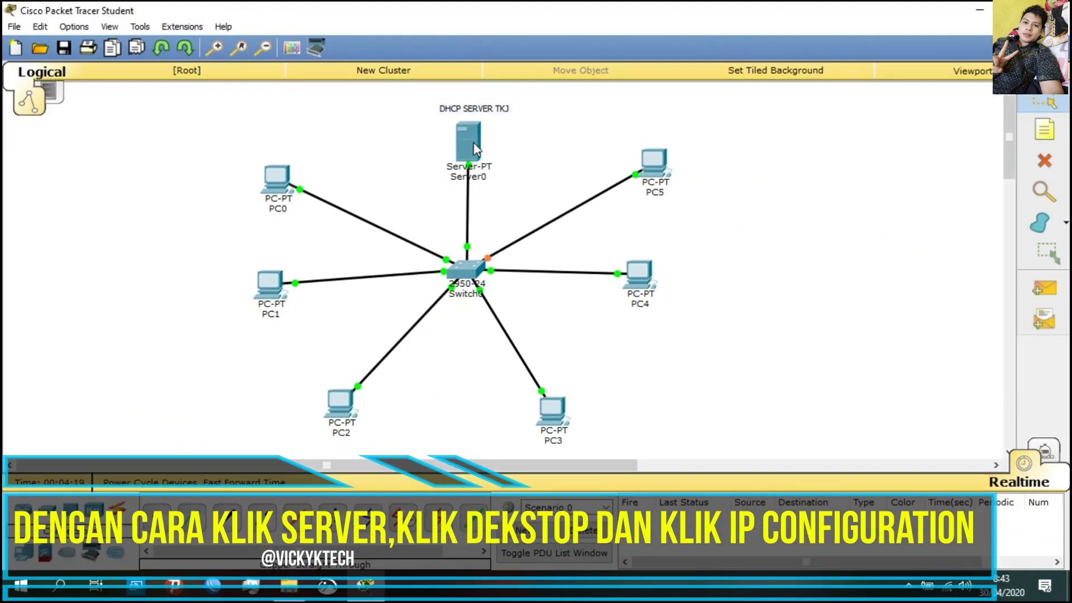
Step: Open Server0's IP configuration, dismissing the script module warning, and set its static IP address to 192.168.100.2
{"action": "left_click", "coordinate": [472, 144]}
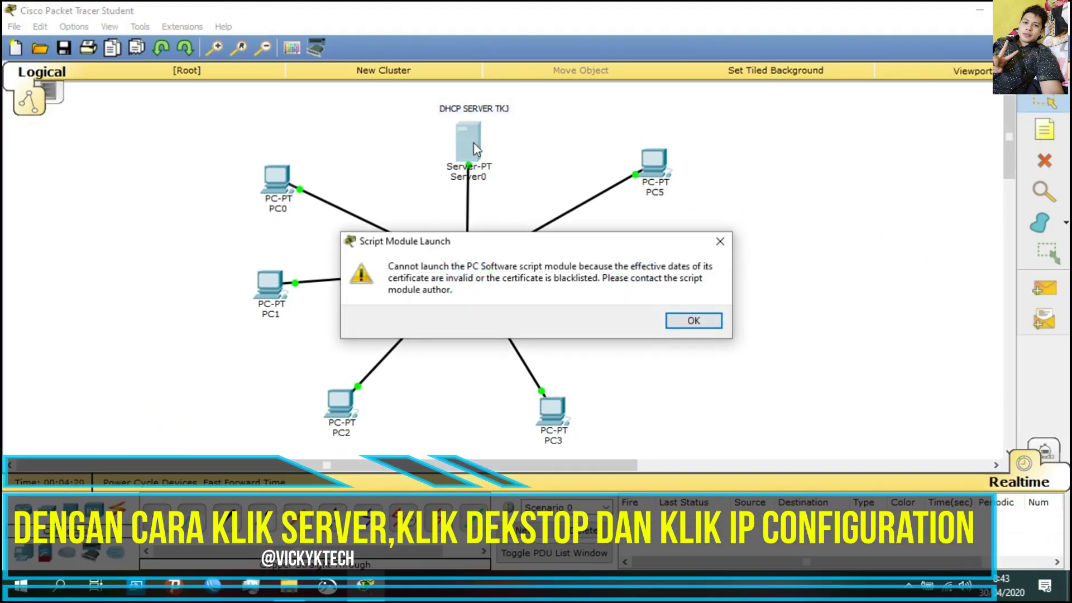
{"action": "left_click", "coordinate": [693, 322]}
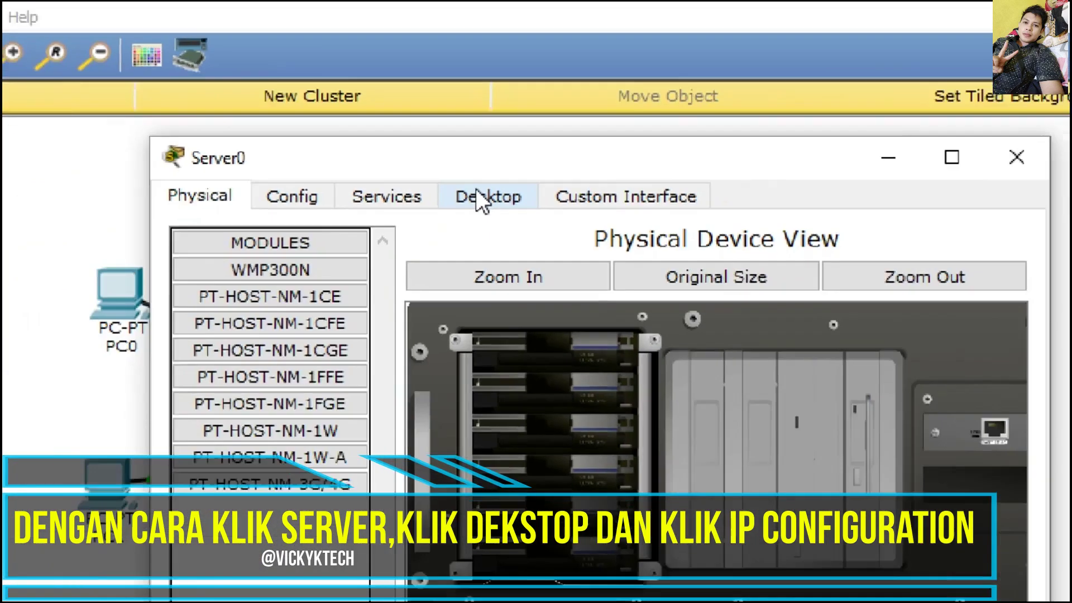
{"action": "left_click", "coordinate": [480, 302]}
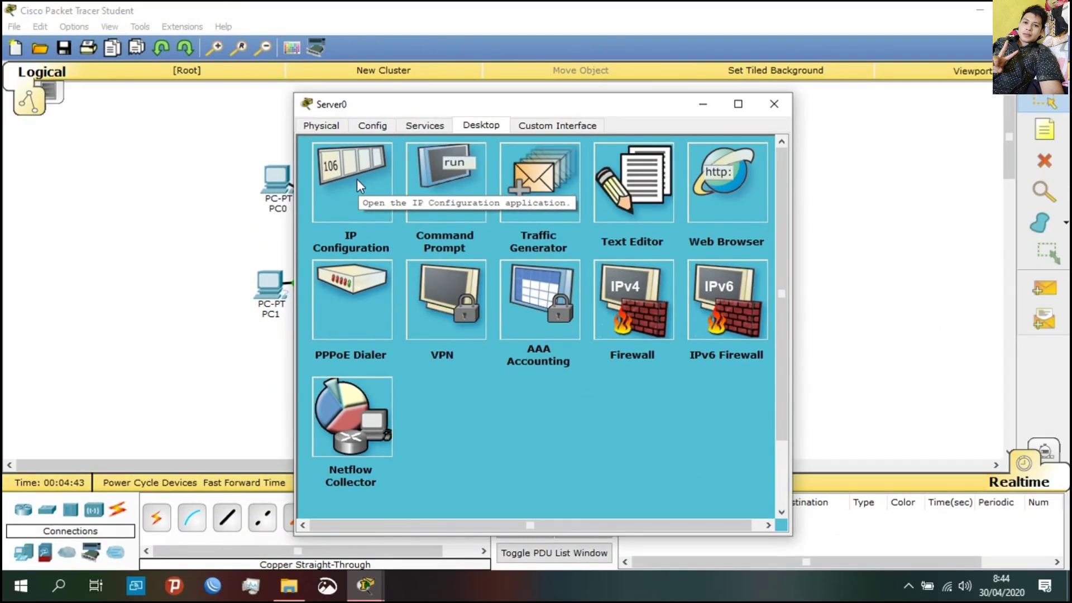
{"action": "left_click", "coordinate": [530, 257]}
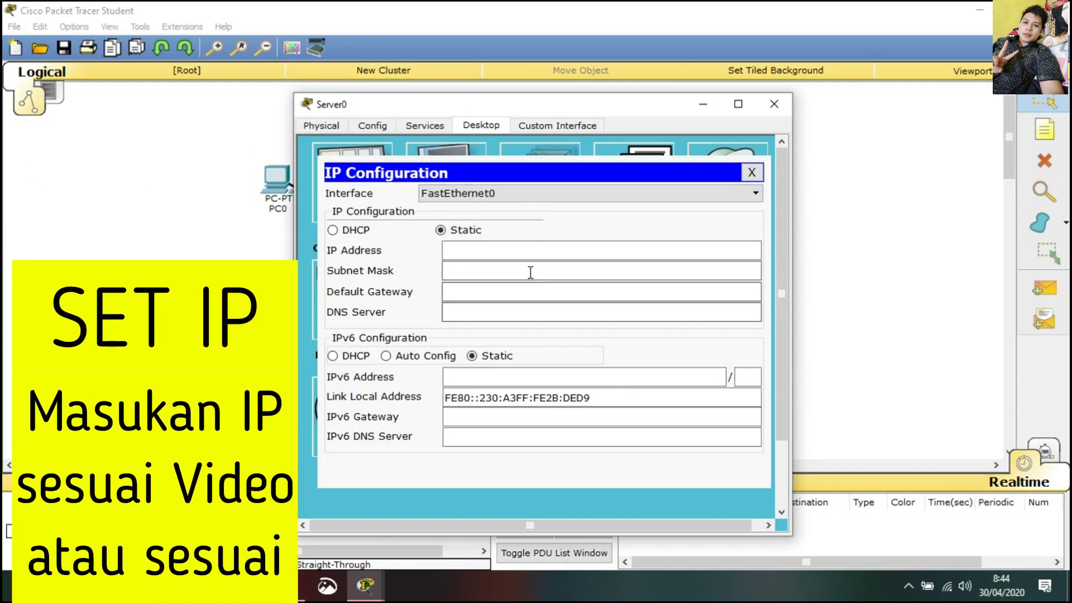
{"action": "left_click", "coordinate": [485, 254]}
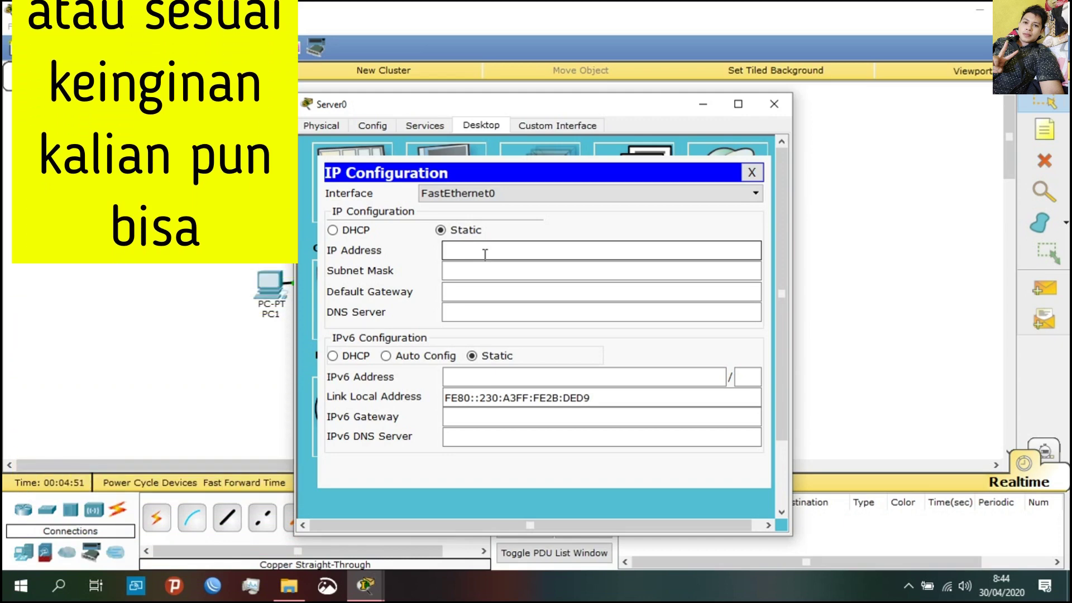
{"action": "type", "text": "192.168."}
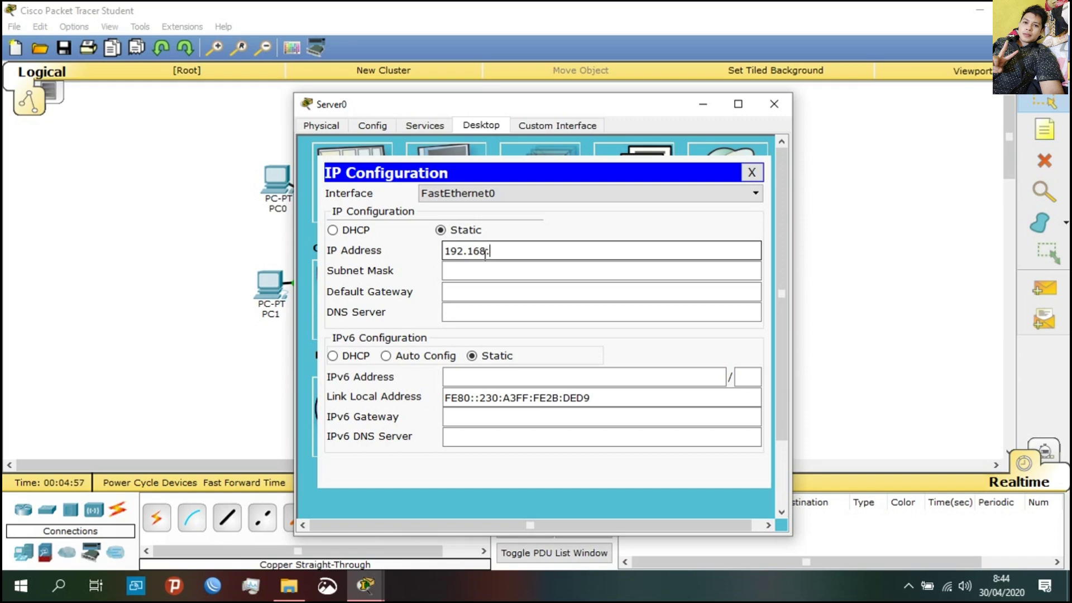
{"action": "type", "text": "100.2"}
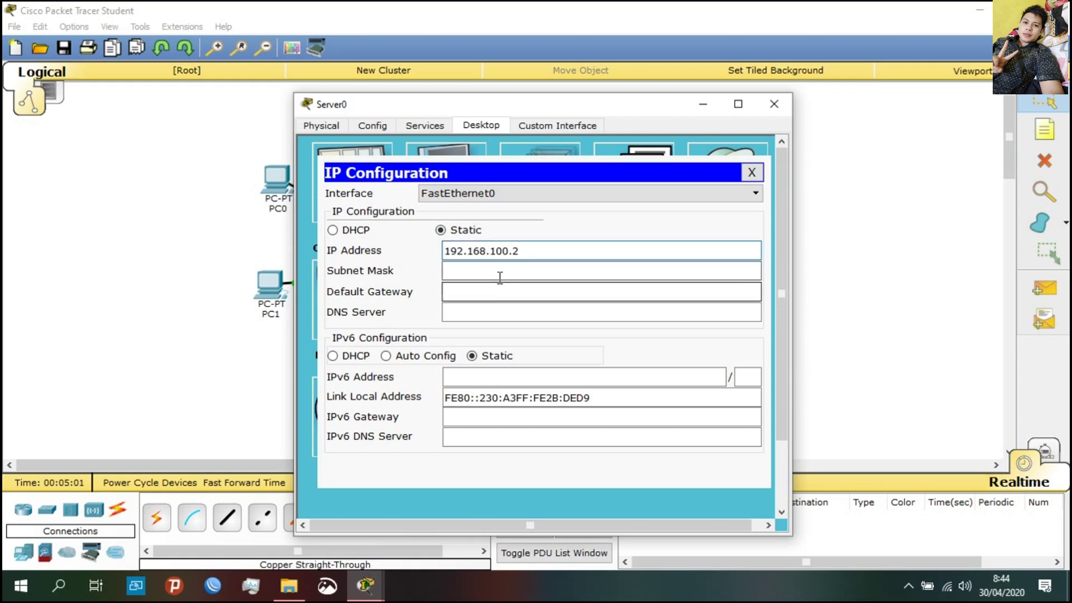
Step: Give Server0 subnet mask 255.255.255.0, default gateway 192.168.100.1 and DNS server 192.168.100.2, and close the IP configuration
{"action": "left_click", "coordinate": [496, 271]}
{"action": "left_click", "coordinate": [483, 293]}
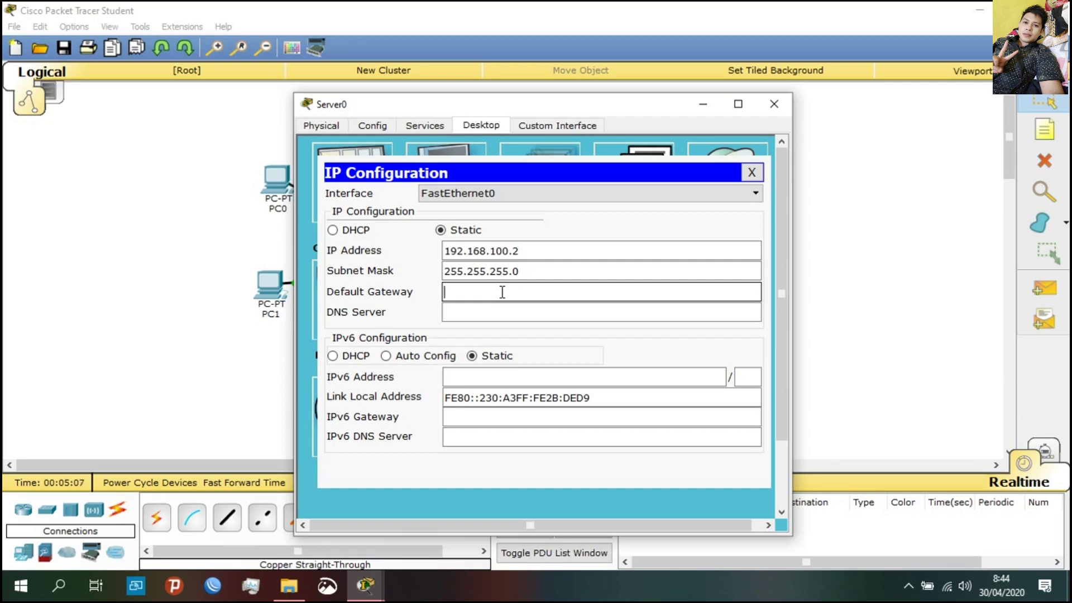
{"action": "type", "text": "192.168.100.1"}
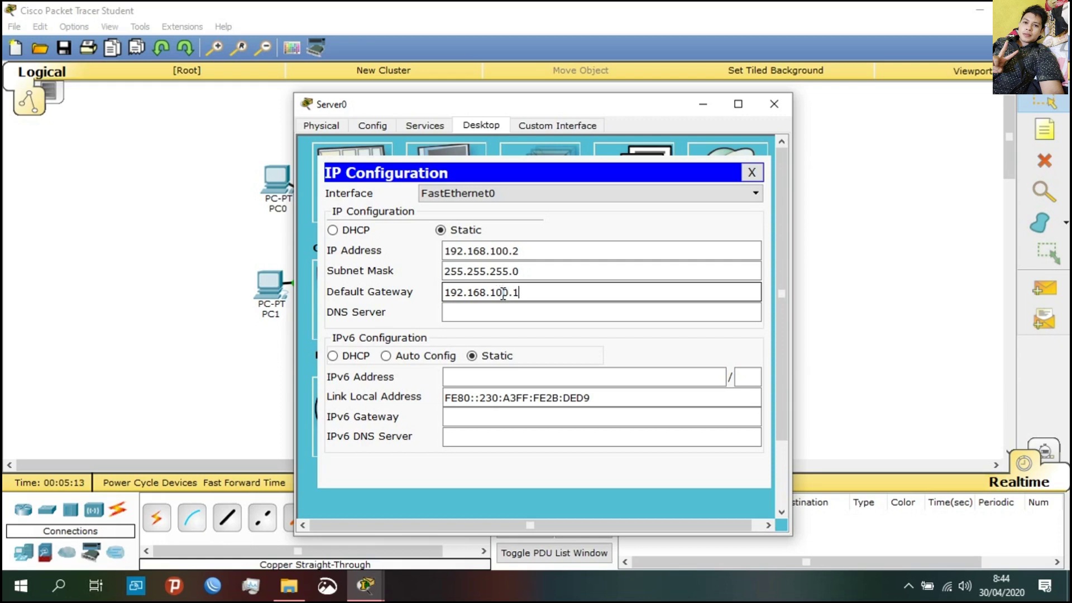
{"action": "left_click", "coordinate": [509, 313]}
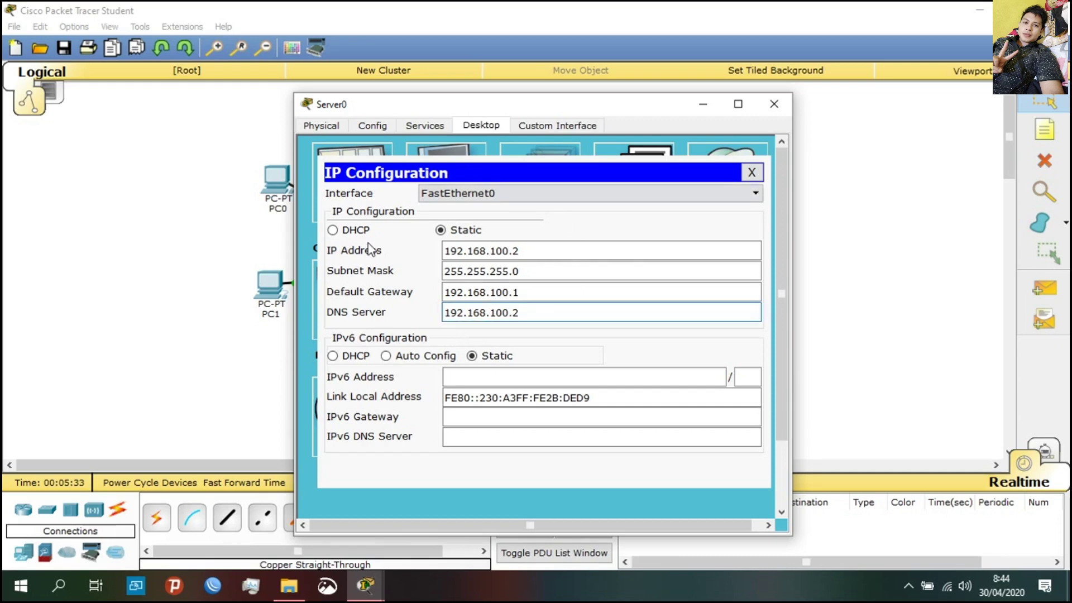
{"action": "left_click", "coordinate": [751, 173]}
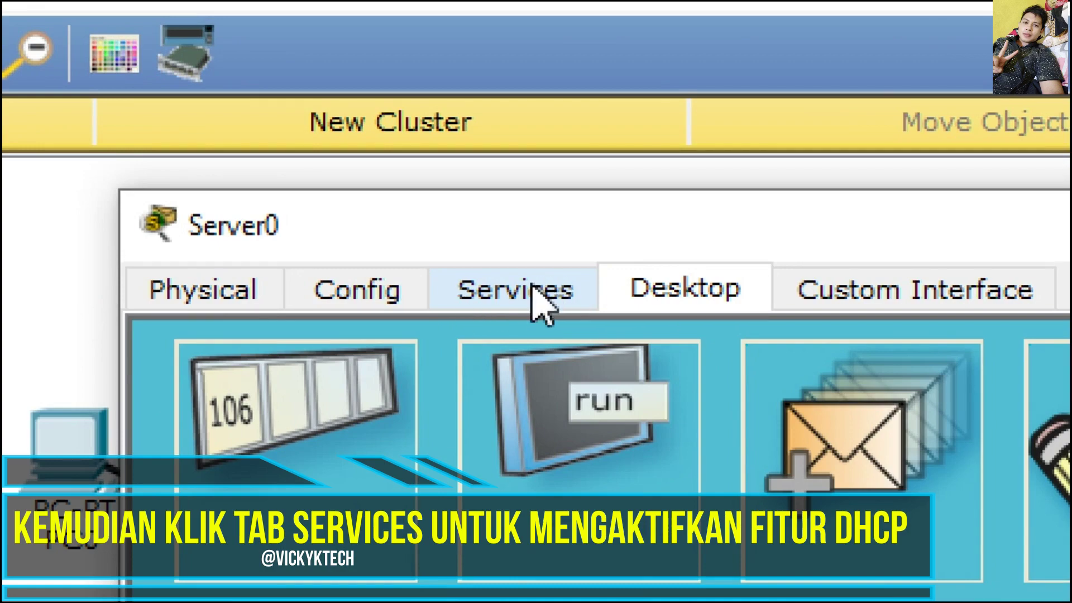
Step: Turn on the DHCP service for FastEthernet0 on Server0
{"action": "left_click", "coordinate": [532, 287]}
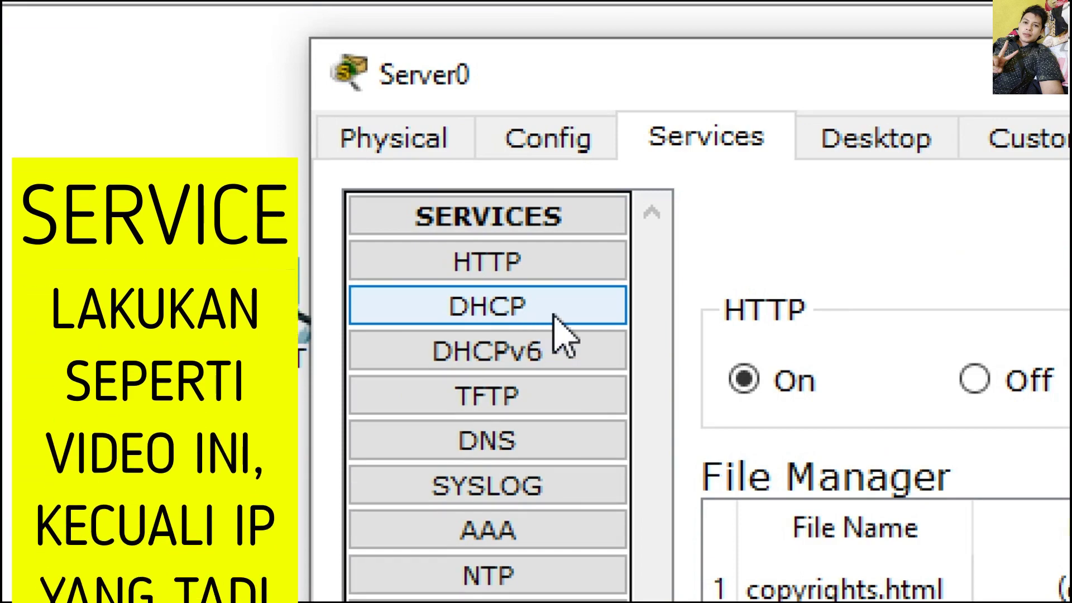
{"action": "left_click", "coordinate": [554, 316]}
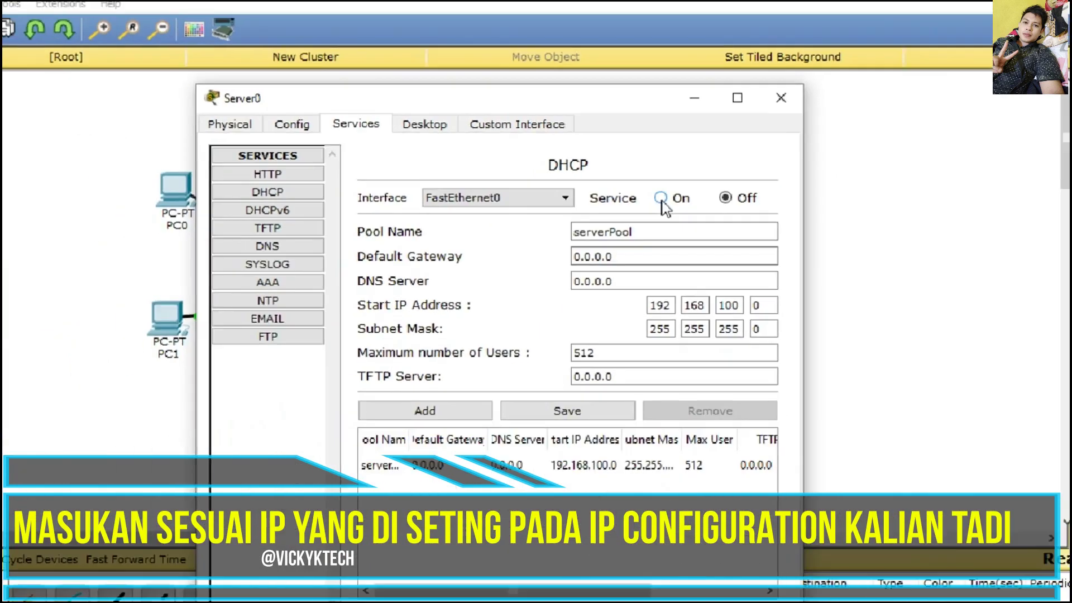
{"action": "left_click", "coordinate": [661, 197]}
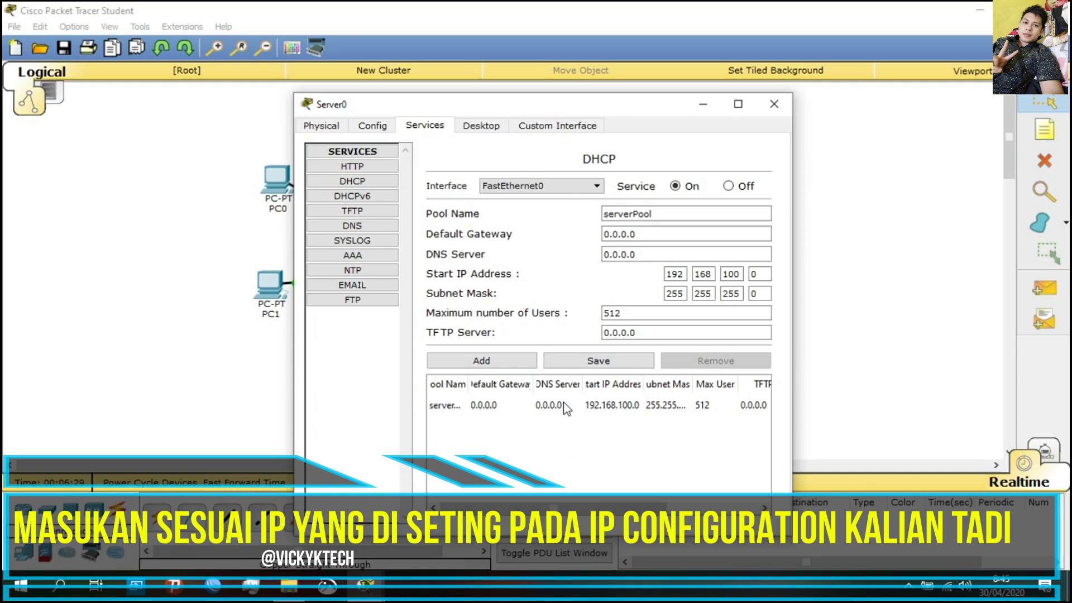
Step: Set the DHCP pool's default gateway to 192.168.100.1 and its DNS server to 192.168.100.2
{"action": "left_click", "coordinate": [668, 230]}
{"action": "left_click_drag", "start_coordinate": [659, 233], "coordinate": [611, 237]}
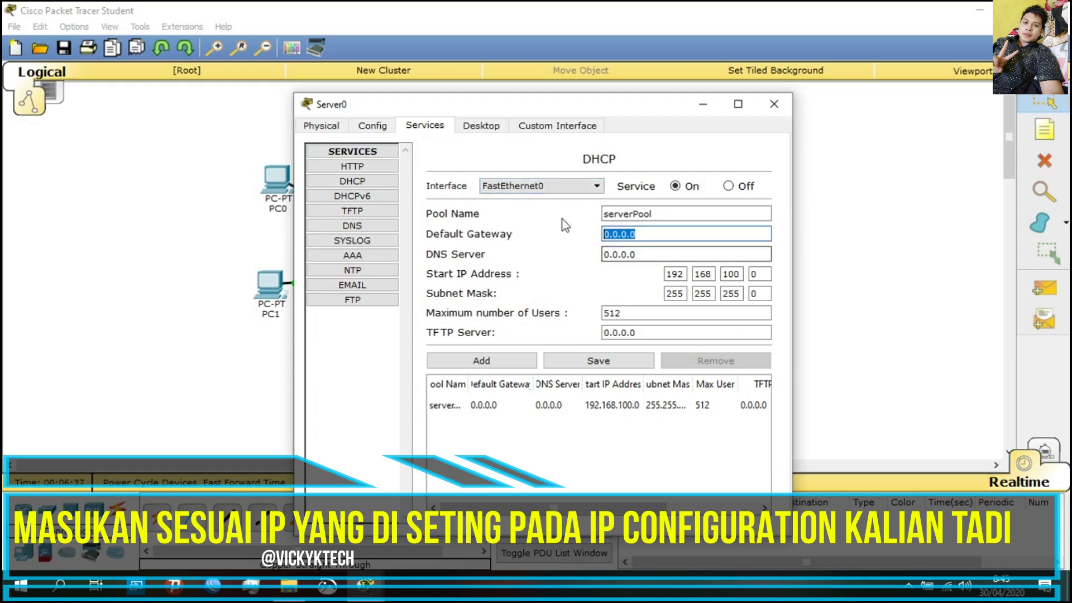
{"action": "type", "text": "19"}
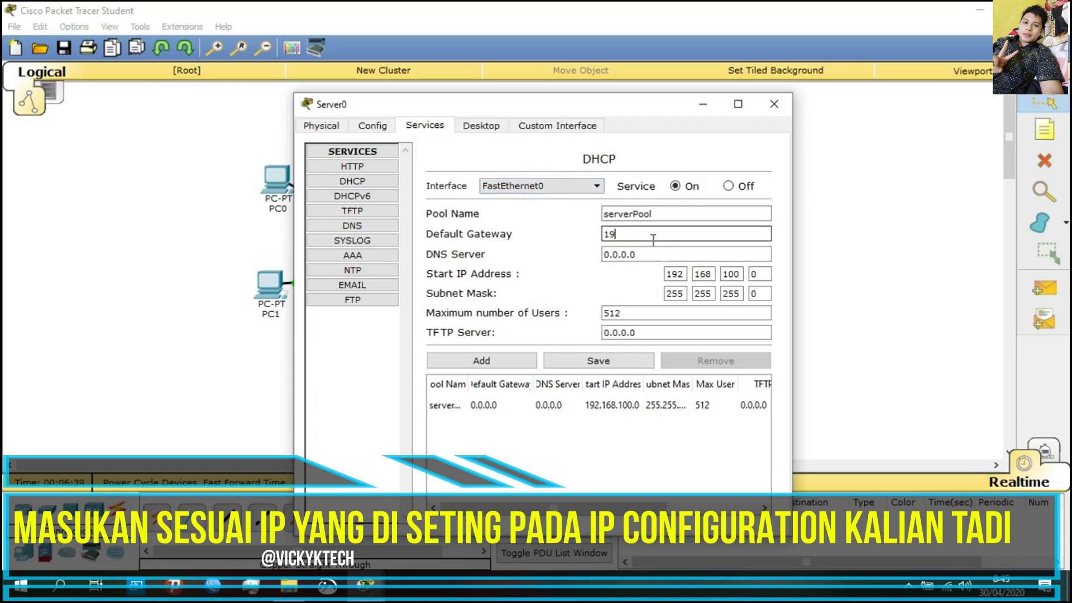
{"action": "type", "text": "2.168.100.1"}
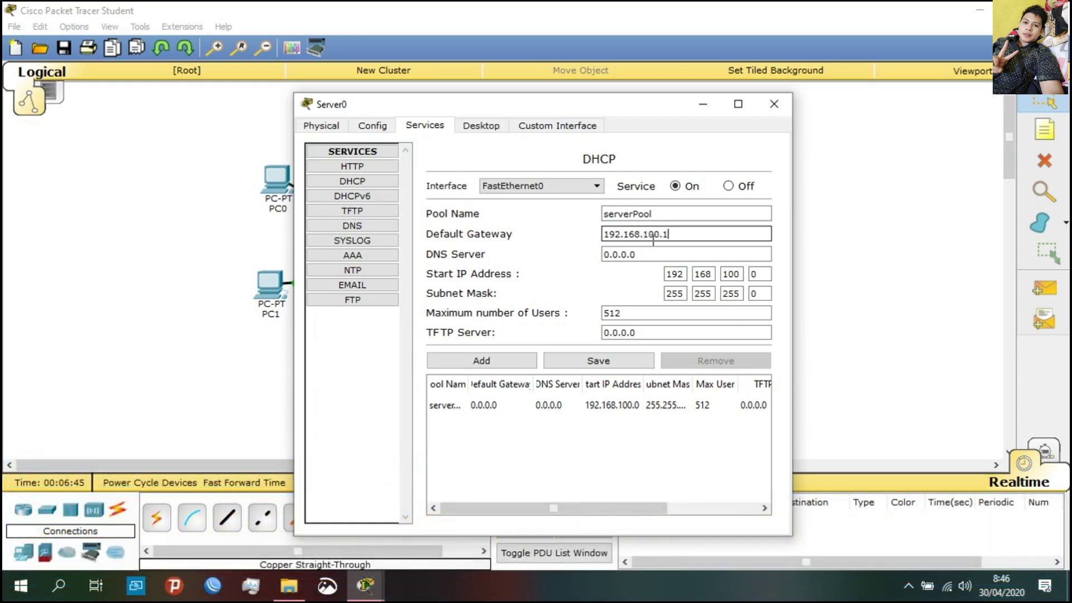
{"action": "key", "text": "Tab"}
{"action": "type", "text": "192"}
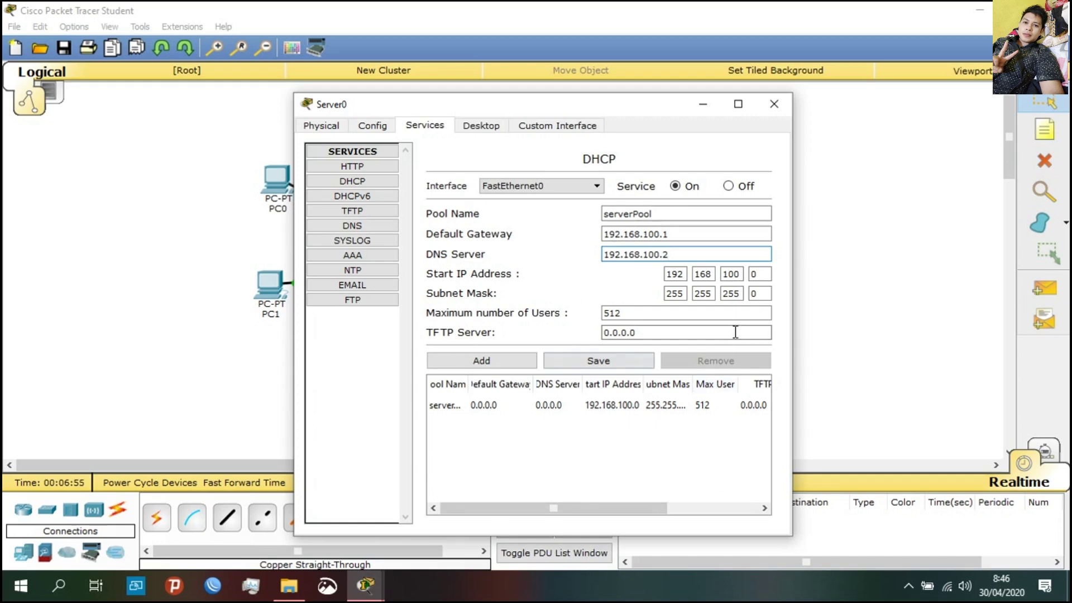
Step: Set the start IP address to 192.168.100.3 with subnet mask 255.255.255.0 and try to add the pool as serverPool
{"action": "left_click", "coordinate": [761, 275]}
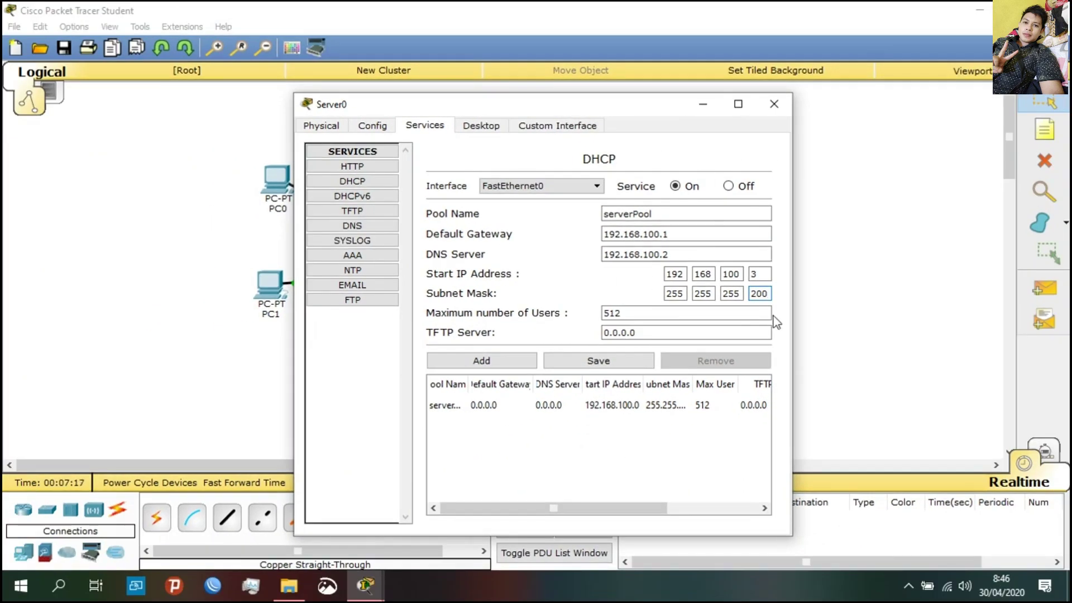
{"action": "left_click", "coordinate": [510, 368]}
{"action": "left_click", "coordinate": [549, 314]}
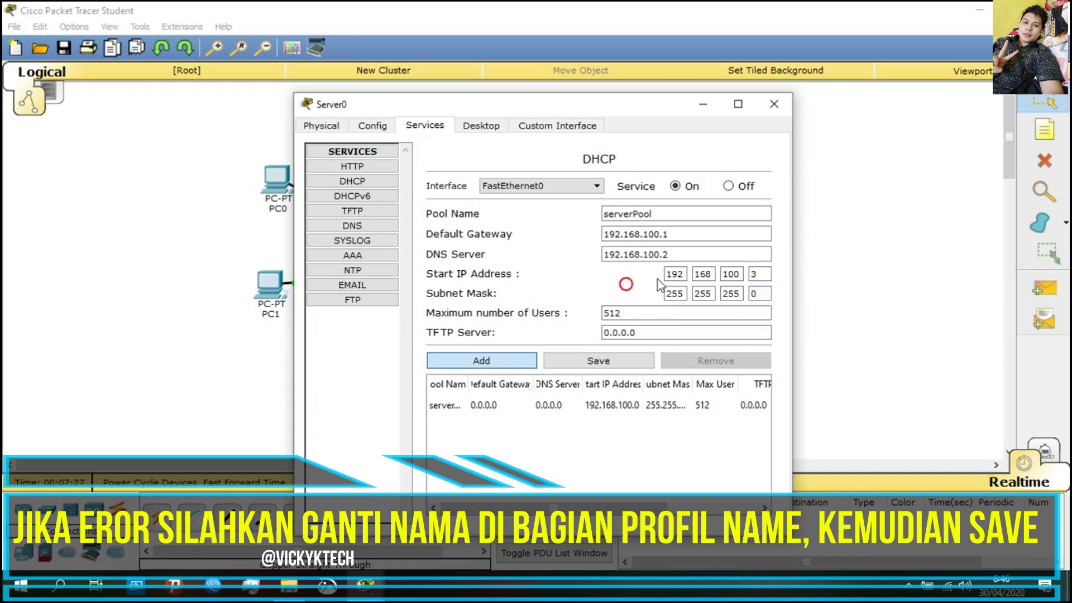
{"action": "left_click", "coordinate": [506, 362]}
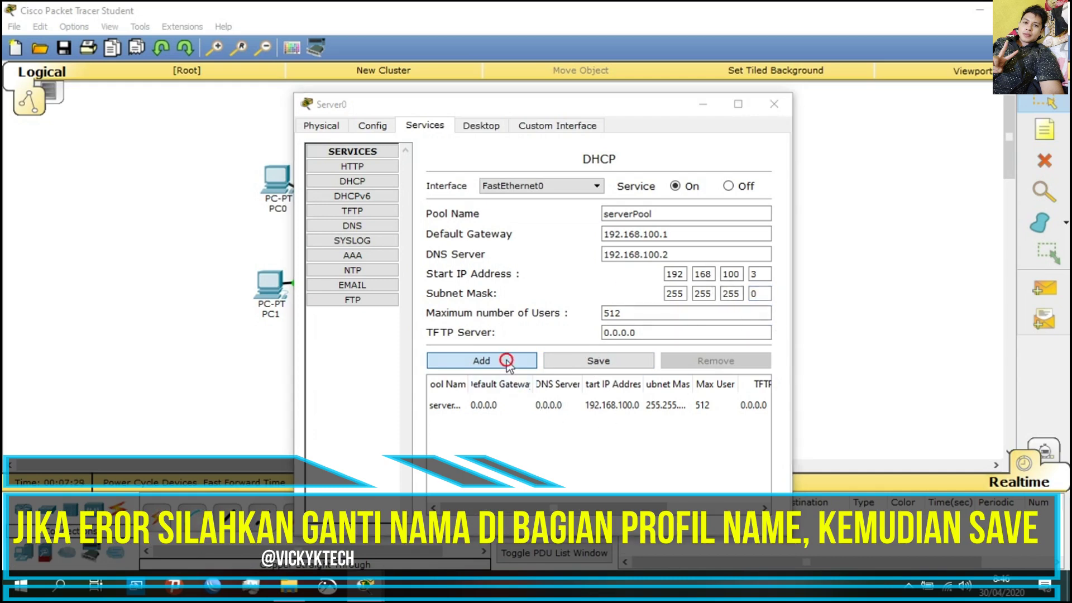
{"action": "left_click", "coordinate": [582, 299]}
Step: Change the pool name to Pool TKJ and add it as a new DHCP pool
{"action": "left_click_drag", "start_coordinate": [653, 214], "coordinate": [594, 221]}
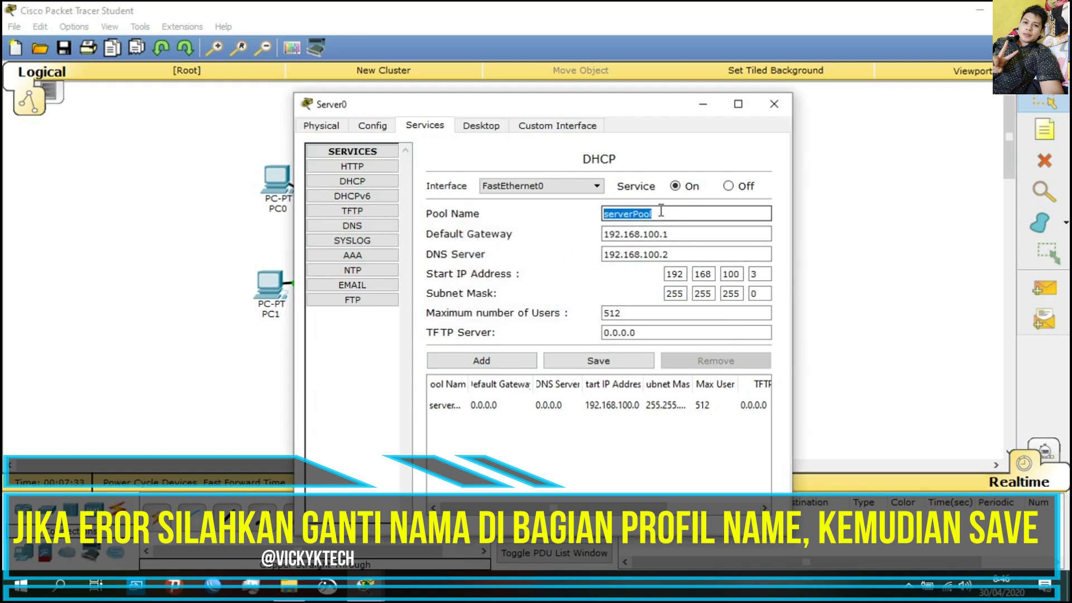
{"action": "type", "text": "p"}
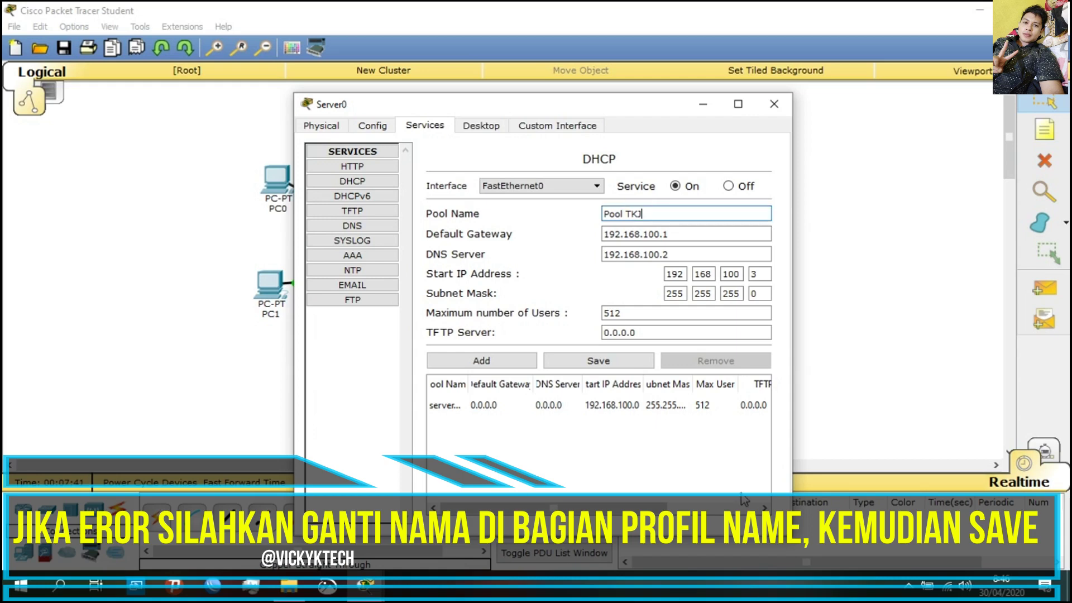
{"action": "left_click", "coordinate": [495, 355]}
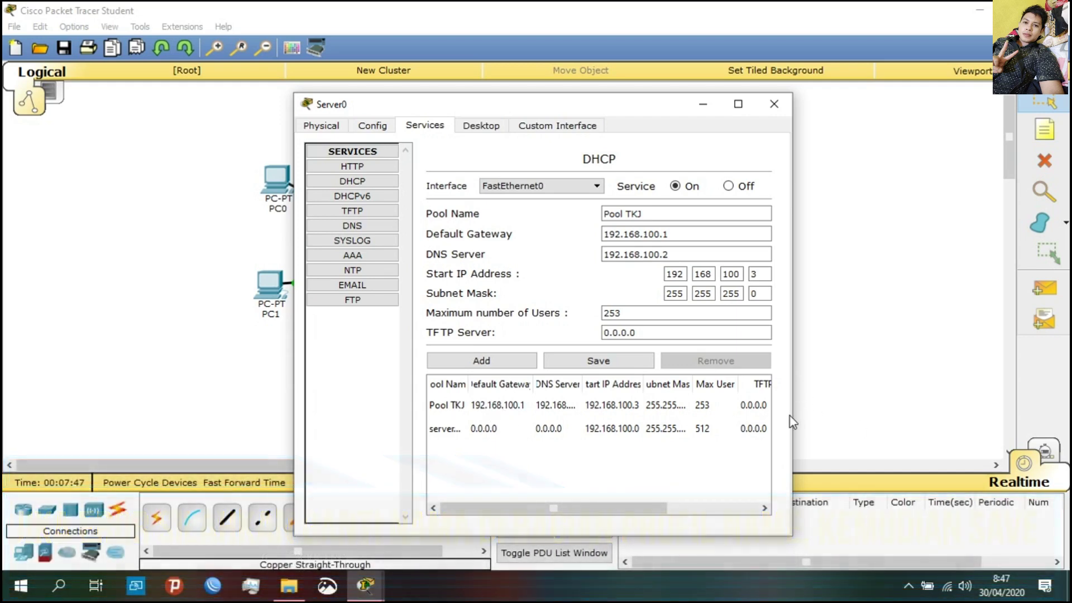
Step: Widen Server0's window, save the Pool TKJ settings and close the window
{"action": "left_click_drag", "start_coordinate": [792, 412], "coordinate": [1023, 377]}
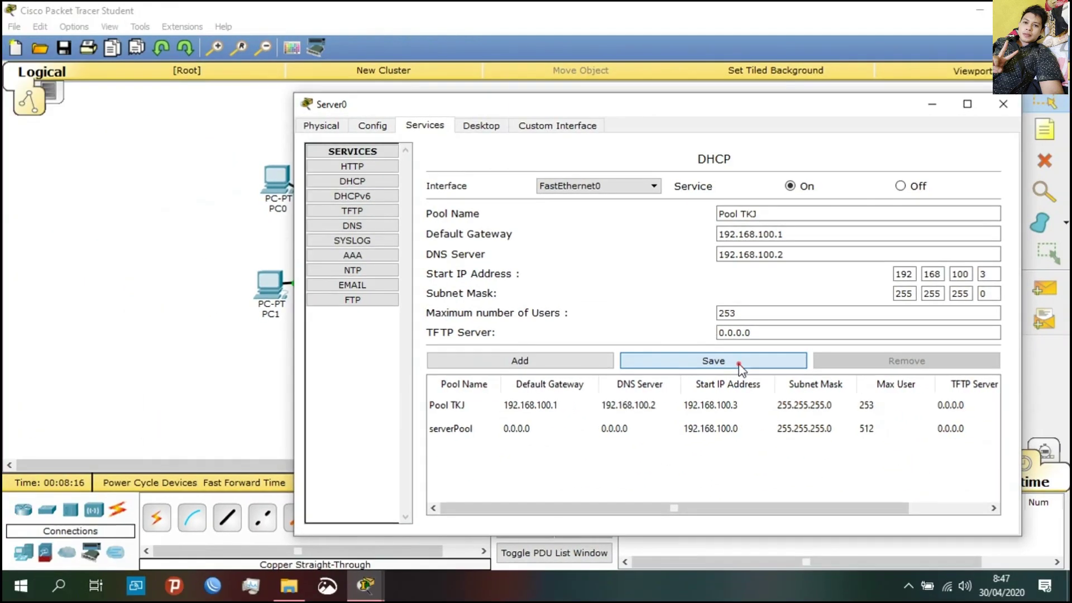
{"action": "left_click", "coordinate": [564, 316]}
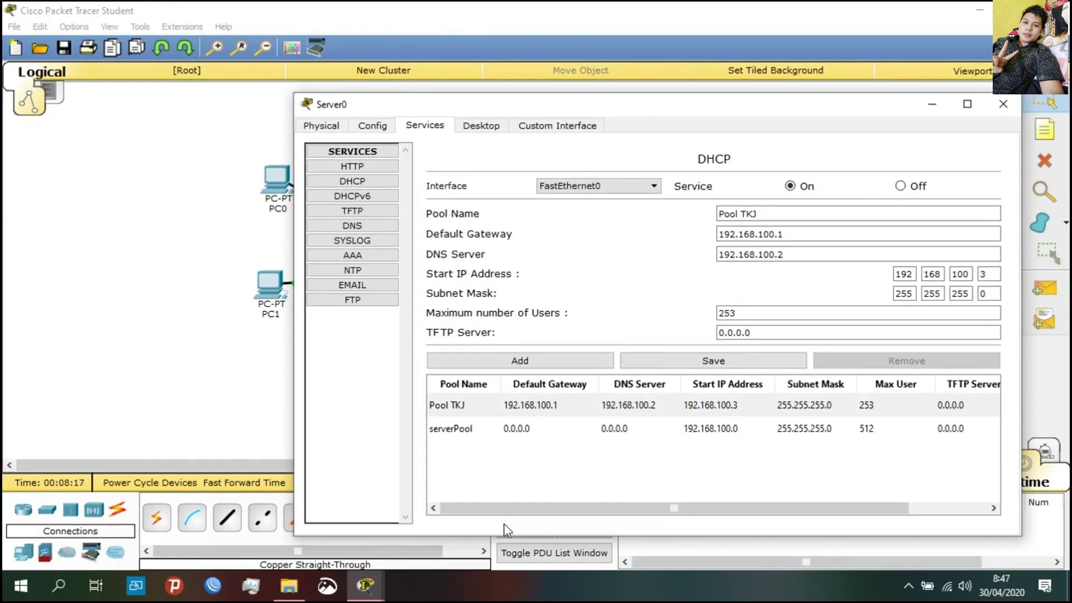
{"action": "left_click", "coordinate": [1001, 111]}
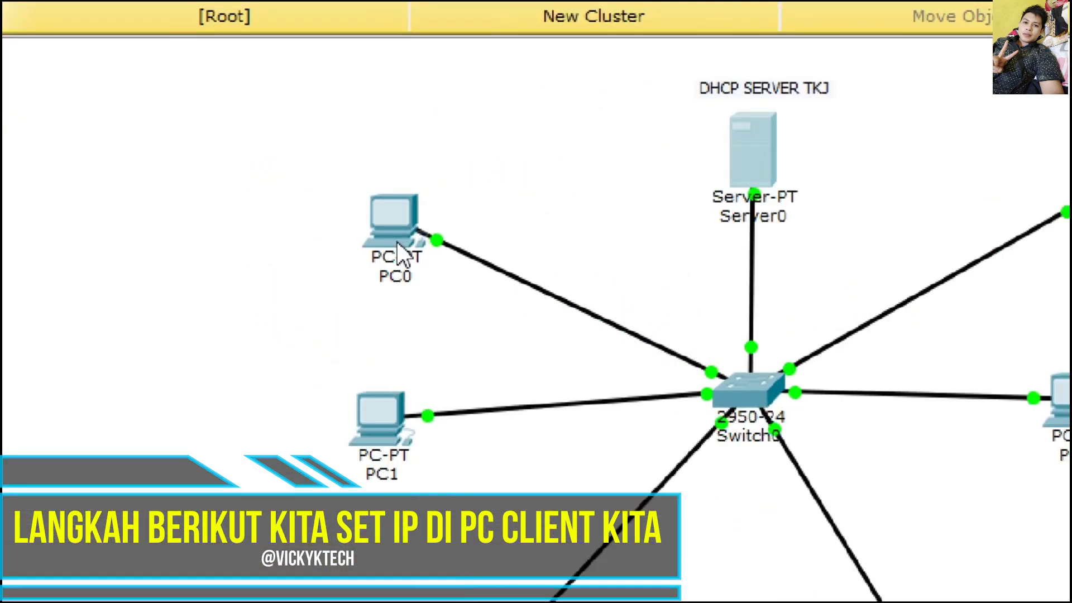
Step: Open PC0's IP configuration and switch it from static to DHCP addressing
{"action": "mouse_move", "coordinate": [550, 290]}
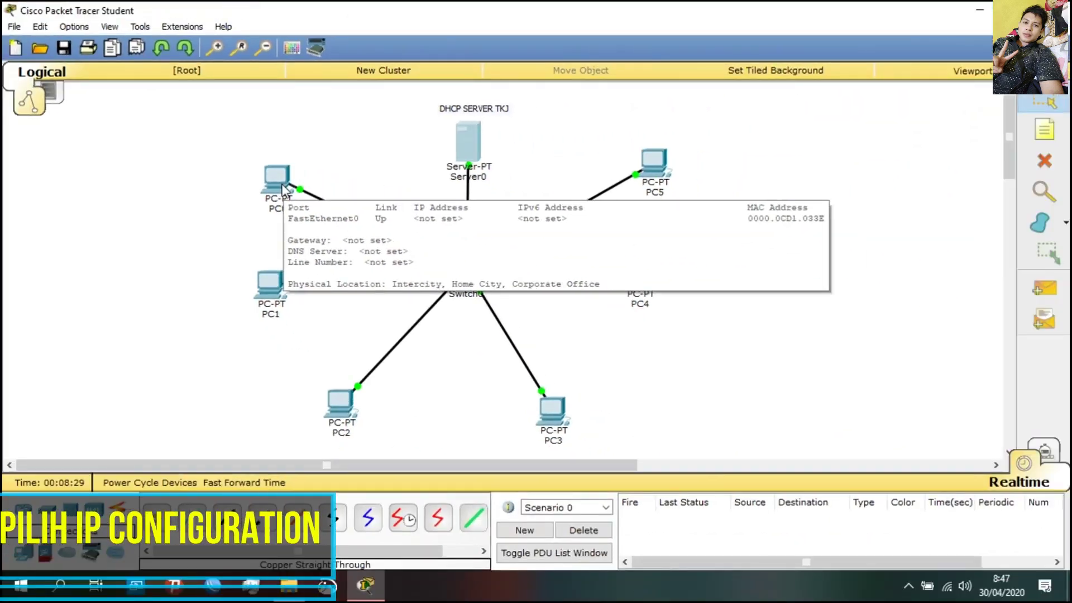
{"action": "left_click", "coordinate": [550, 291]}
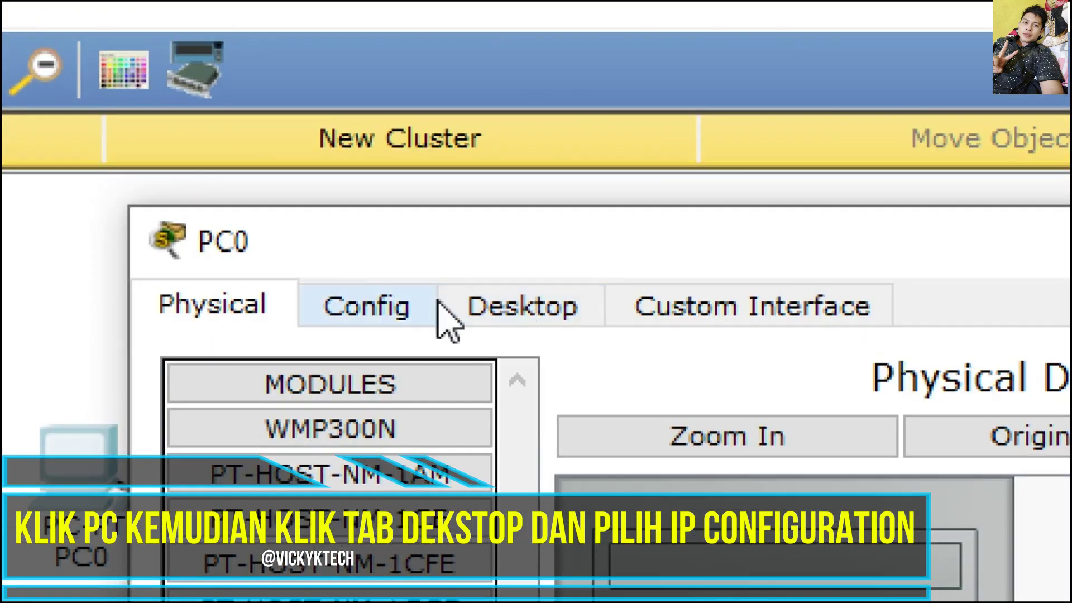
{"action": "left_click", "coordinate": [495, 311]}
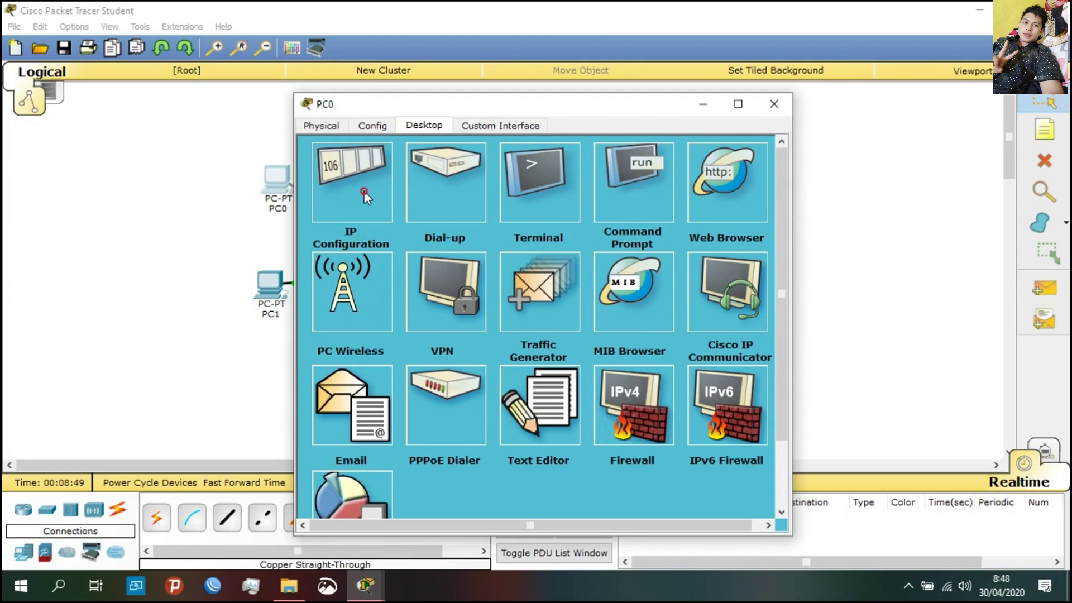
{"action": "left_click", "coordinate": [564, 262]}
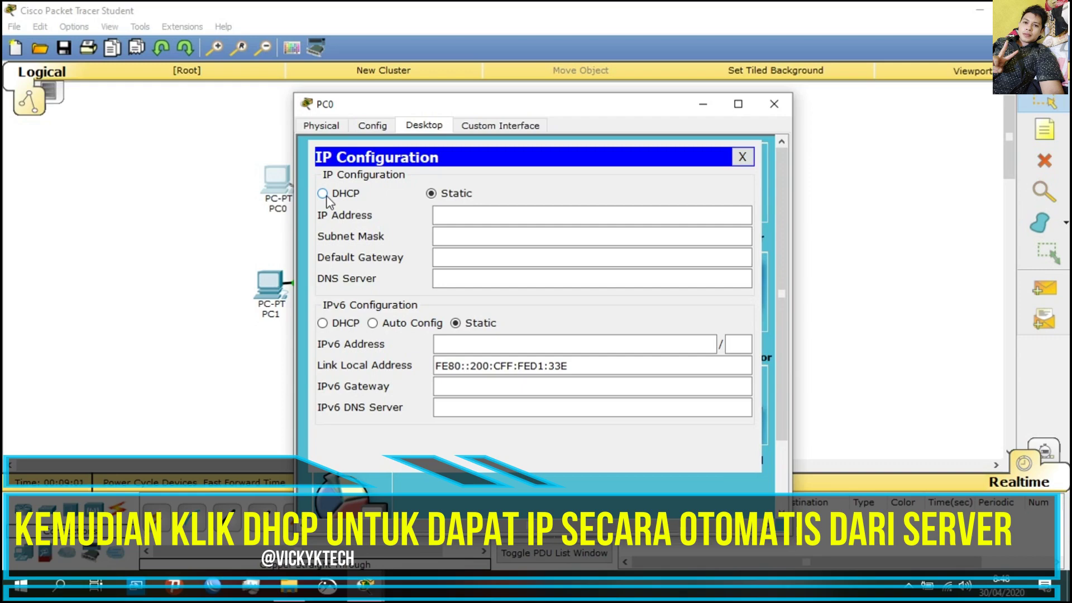
{"action": "left_click", "coordinate": [323, 194]}
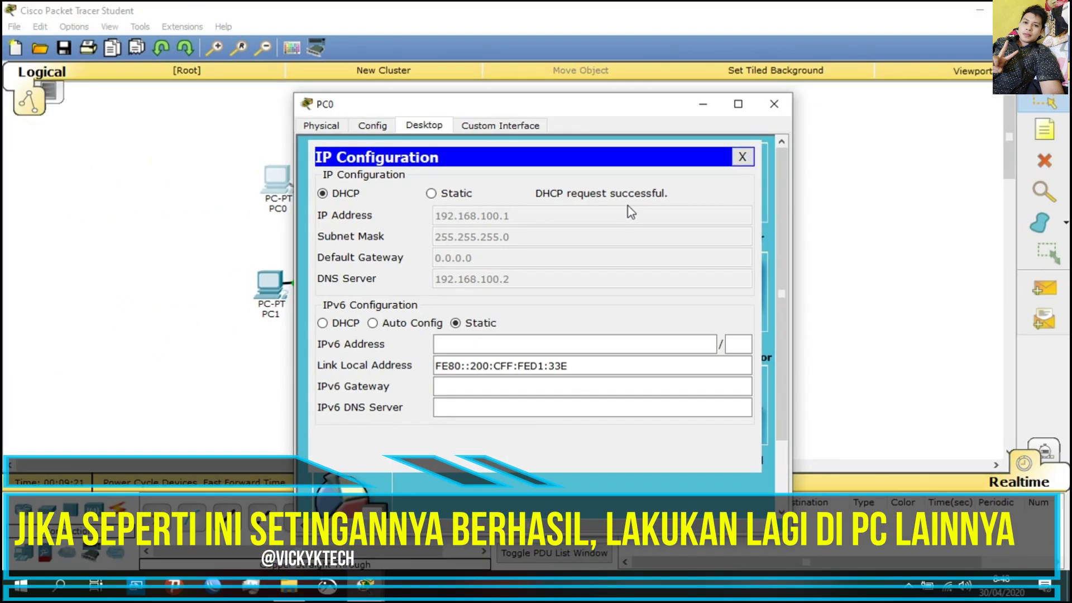
Step: Close PC0's window, switch PC1's IP configuration from static to DHCP, and close PC1's window
{"action": "left_click", "coordinate": [773, 105]}
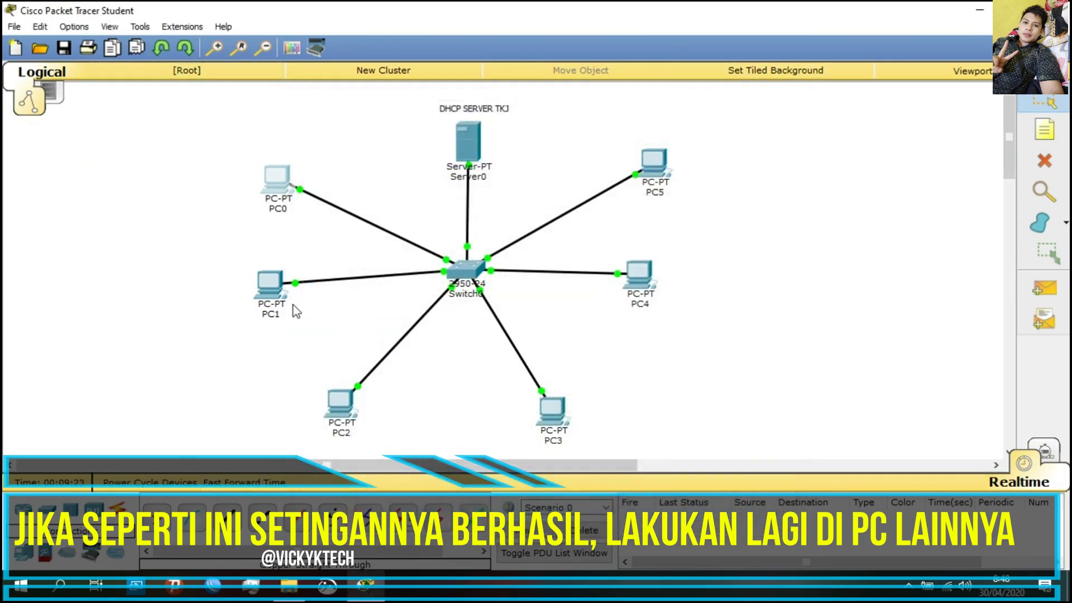
{"action": "left_click", "coordinate": [273, 309]}
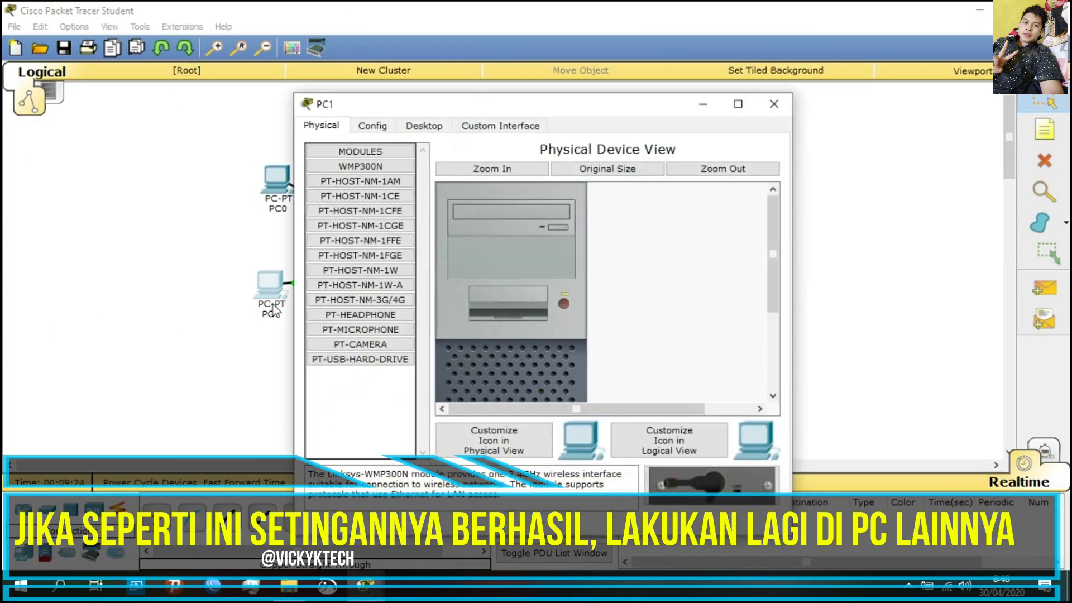
{"action": "left_click", "coordinate": [425, 126]}
{"action": "left_click", "coordinate": [346, 196]}
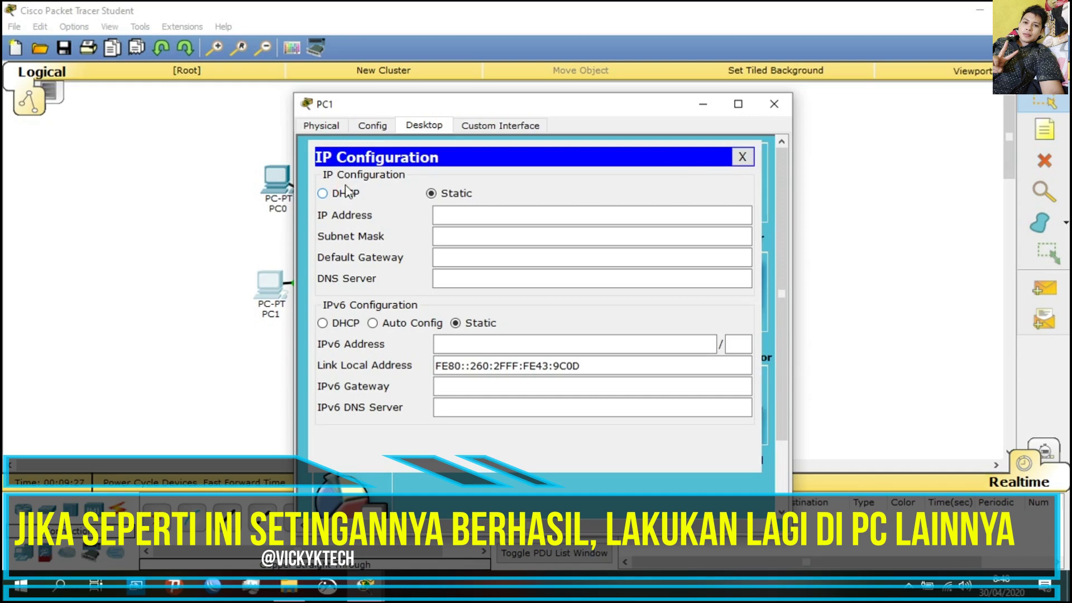
{"action": "left_click", "coordinate": [322, 193]}
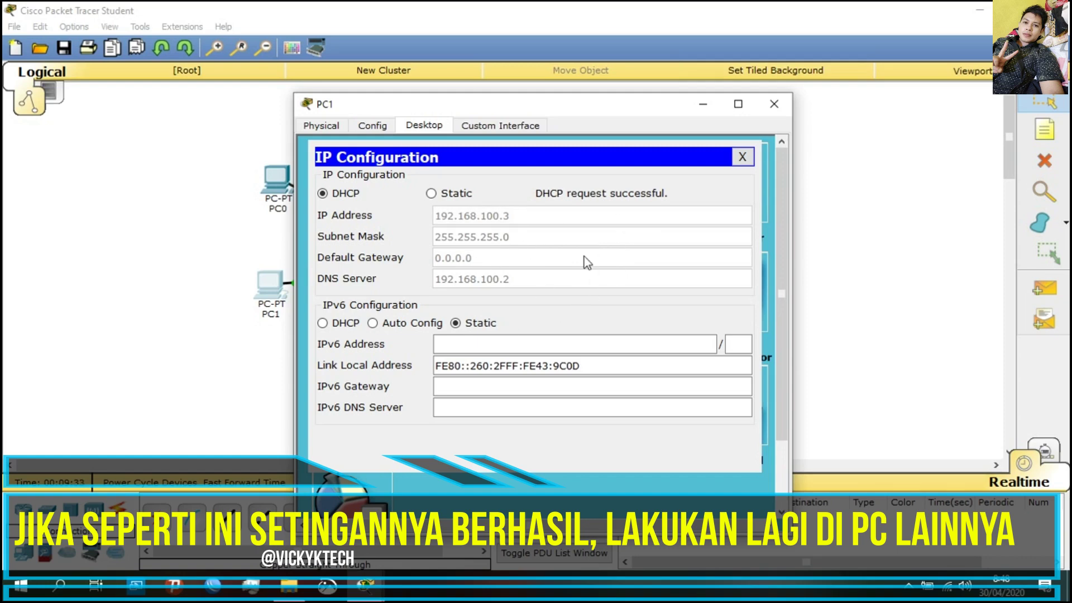
{"action": "left_click", "coordinate": [774, 103]}
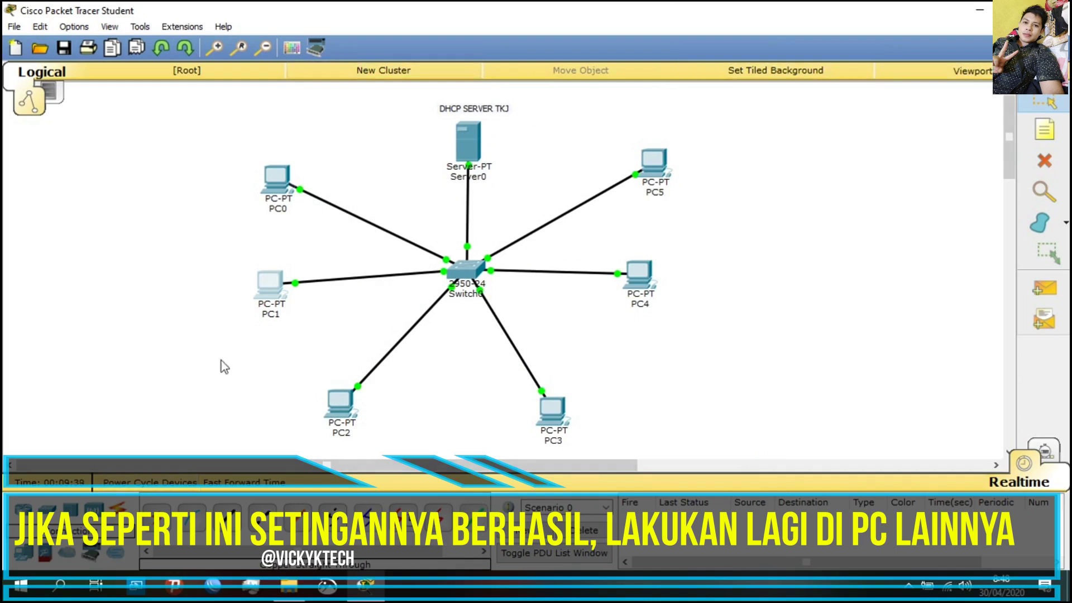
Step: Open PC2's IP configuration, switch it from static to DHCP addressing, and close the window
{"action": "left_click", "coordinate": [335, 408]}
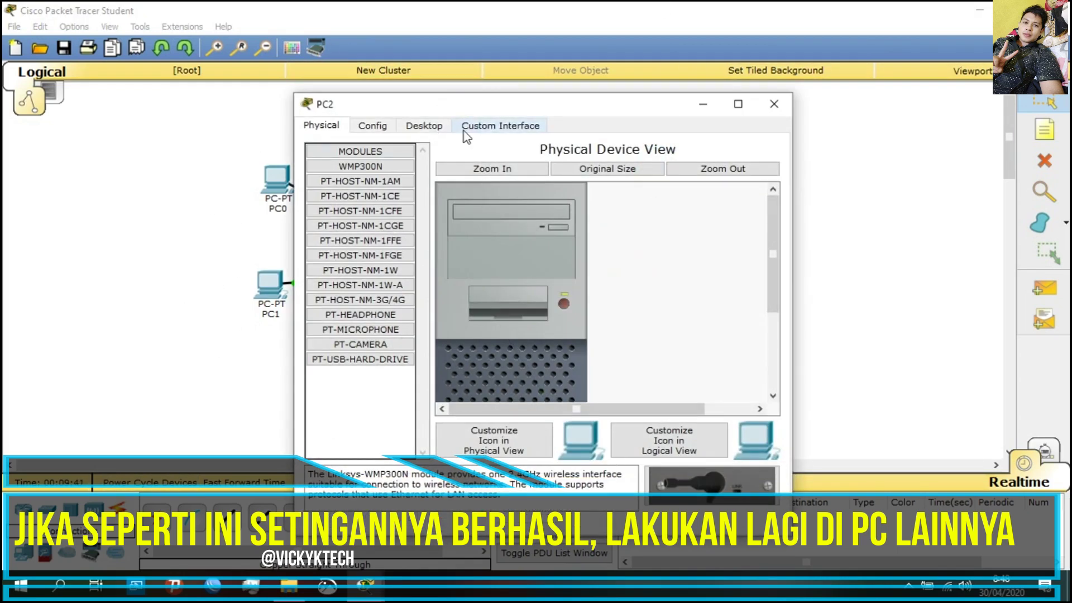
{"action": "left_click", "coordinate": [427, 126]}
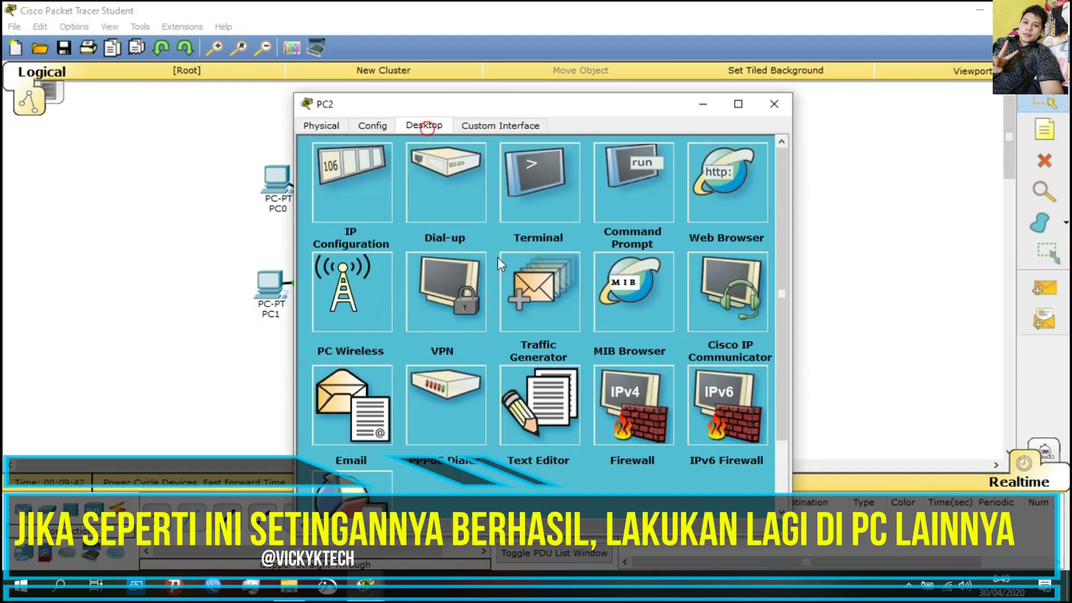
{"action": "left_click", "coordinate": [338, 197]}
{"action": "left_click", "coordinate": [322, 193]}
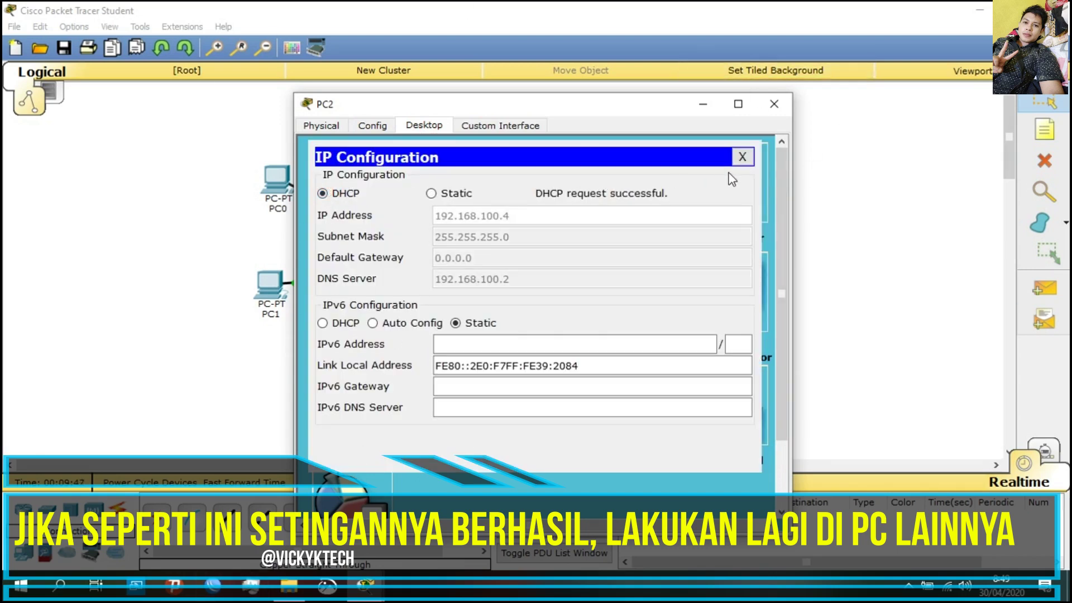
{"action": "left_click", "coordinate": [774, 104]}
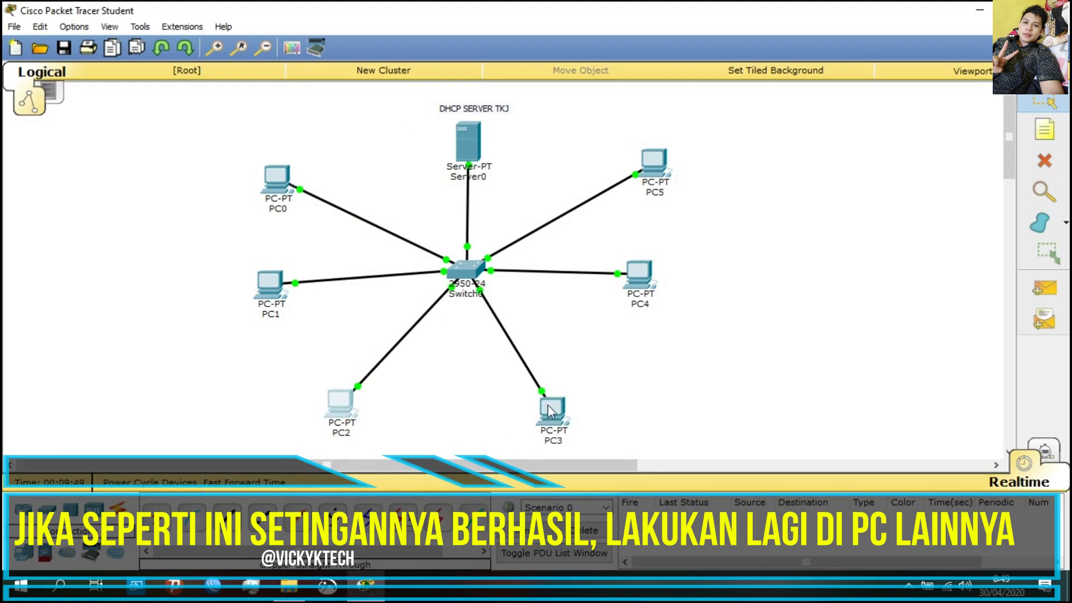
Step: Open PC3's IP configuration, switch it from static to DHCP addressing, and close the window
{"action": "left_click", "coordinate": [550, 408]}
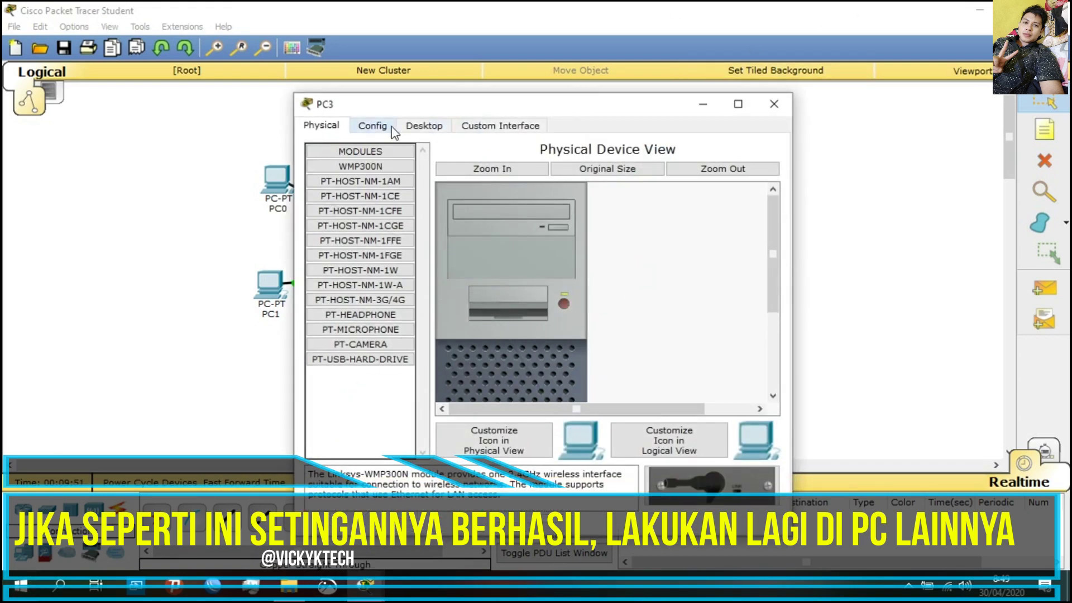
{"action": "left_click", "coordinate": [428, 126]}
{"action": "left_click", "coordinate": [360, 178]}
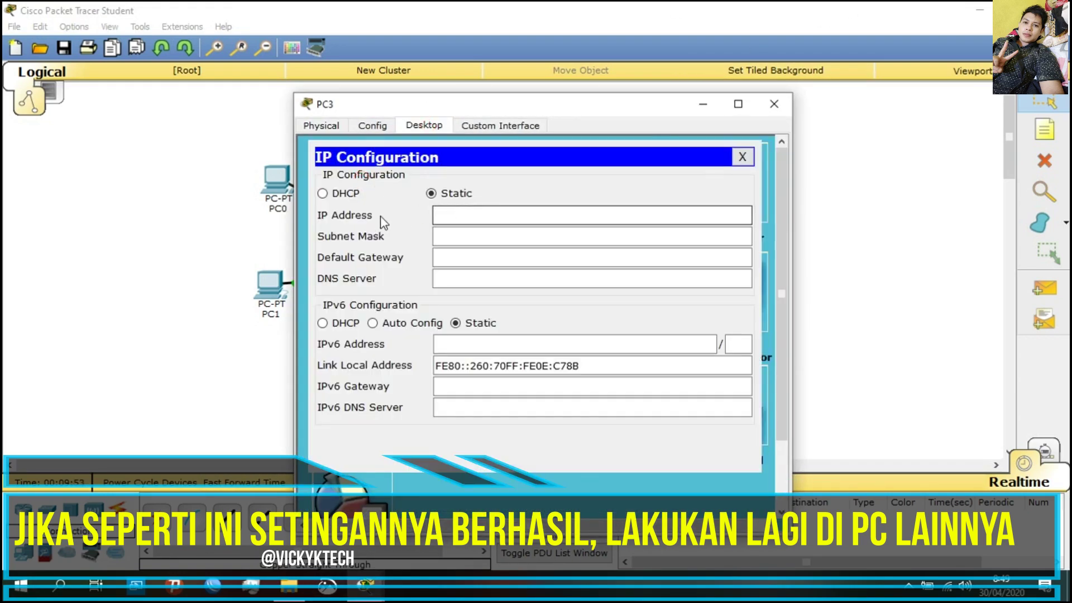
{"action": "left_click", "coordinate": [344, 194]}
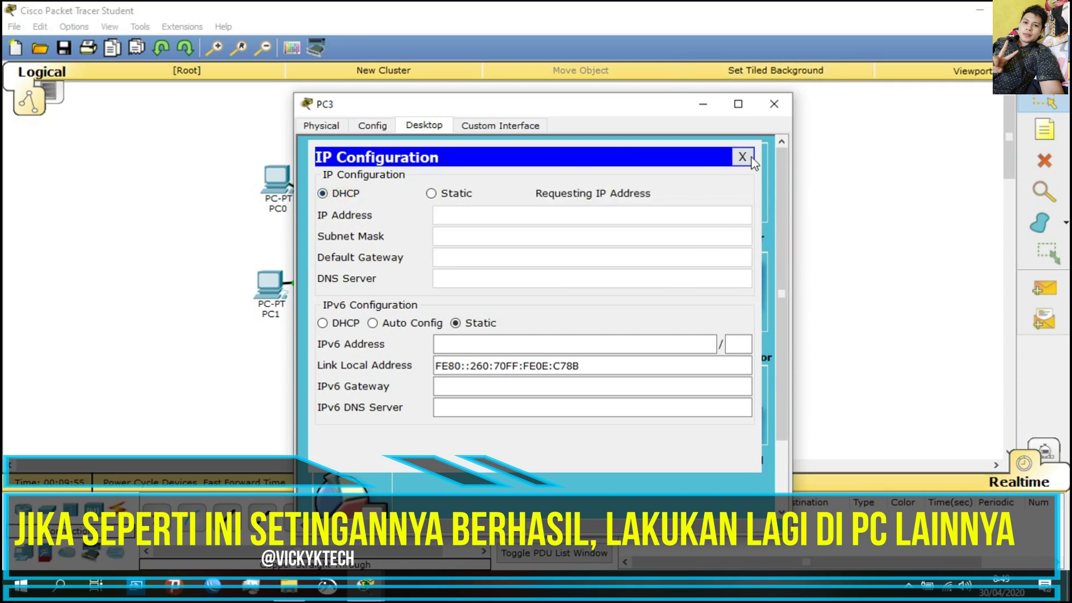
{"action": "left_click", "coordinate": [774, 105]}
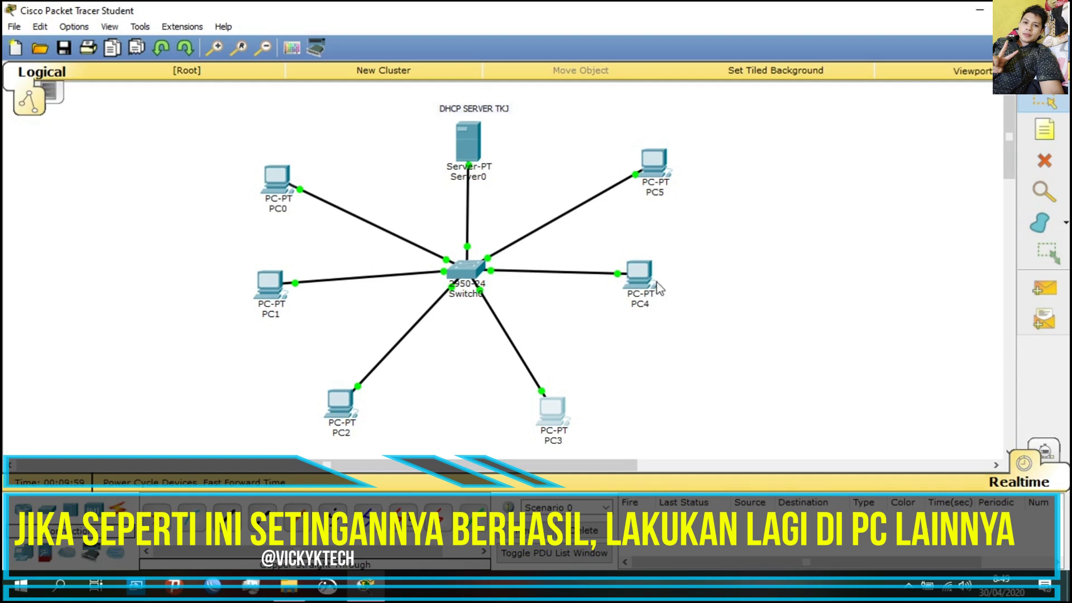
Step: Check Server0's static IP configuration, including its default gateway, and close the server window
{"action": "left_click", "coordinate": [474, 150]}
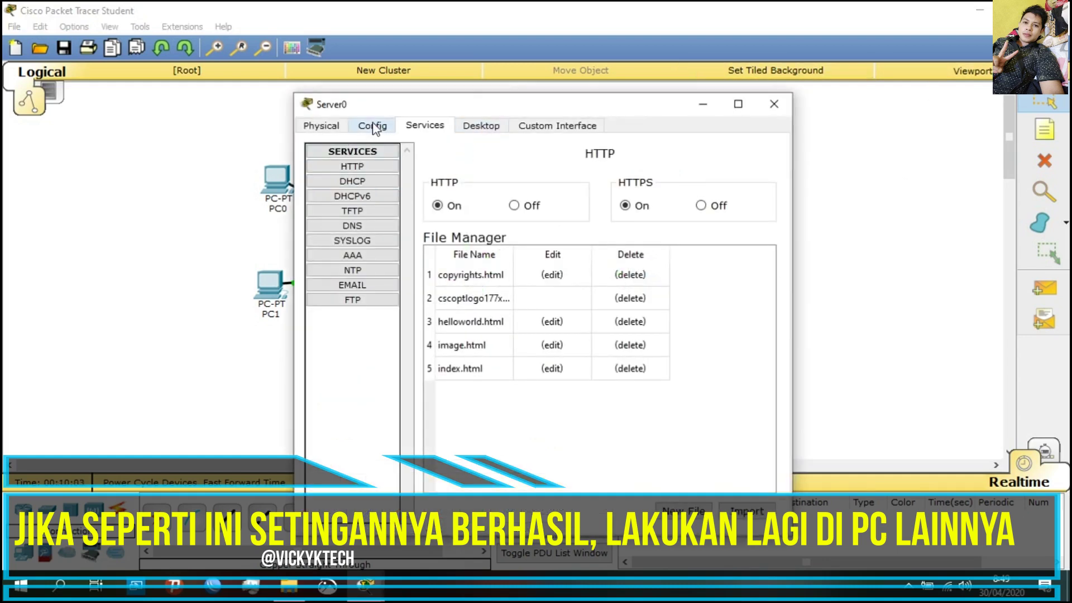
{"action": "left_click", "coordinate": [481, 125]}
{"action": "left_click", "coordinate": [352, 179]}
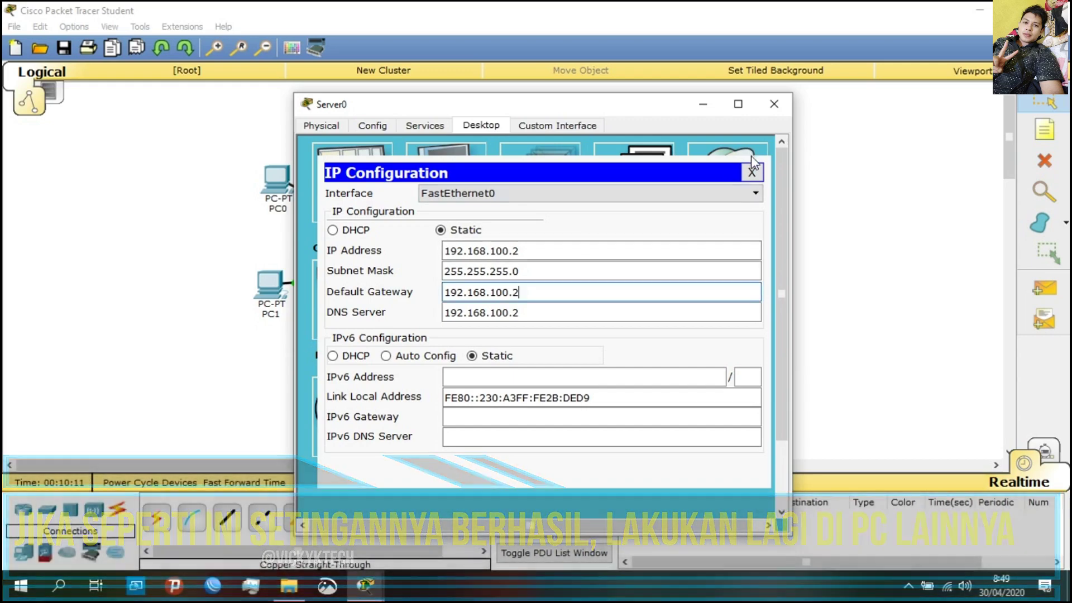
{"action": "left_click", "coordinate": [753, 174]}
{"action": "left_click", "coordinate": [774, 104]}
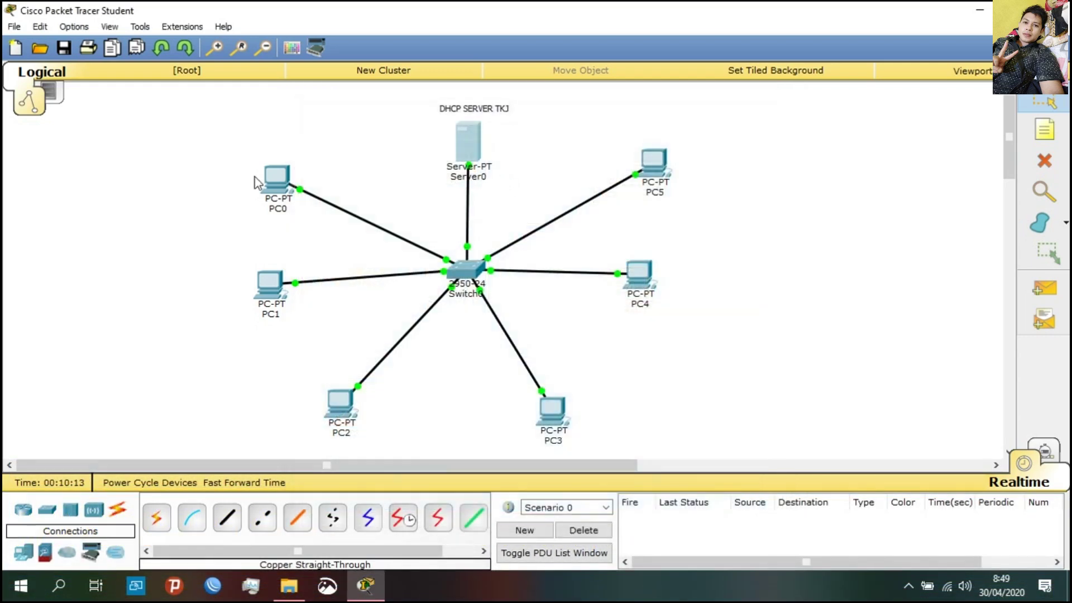
Step: Switch PC0's IP configuration to static and back to DHCP to request its address again, and close the window
{"action": "left_click", "coordinate": [280, 186]}
{"action": "left_click", "coordinate": [373, 175]}
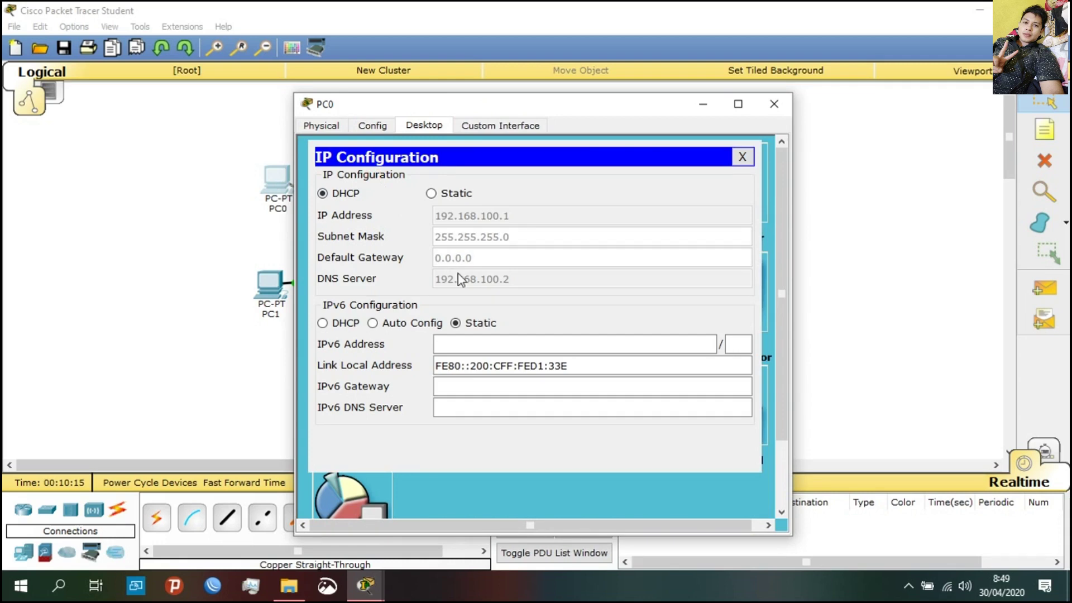
{"action": "left_click", "coordinate": [431, 193]}
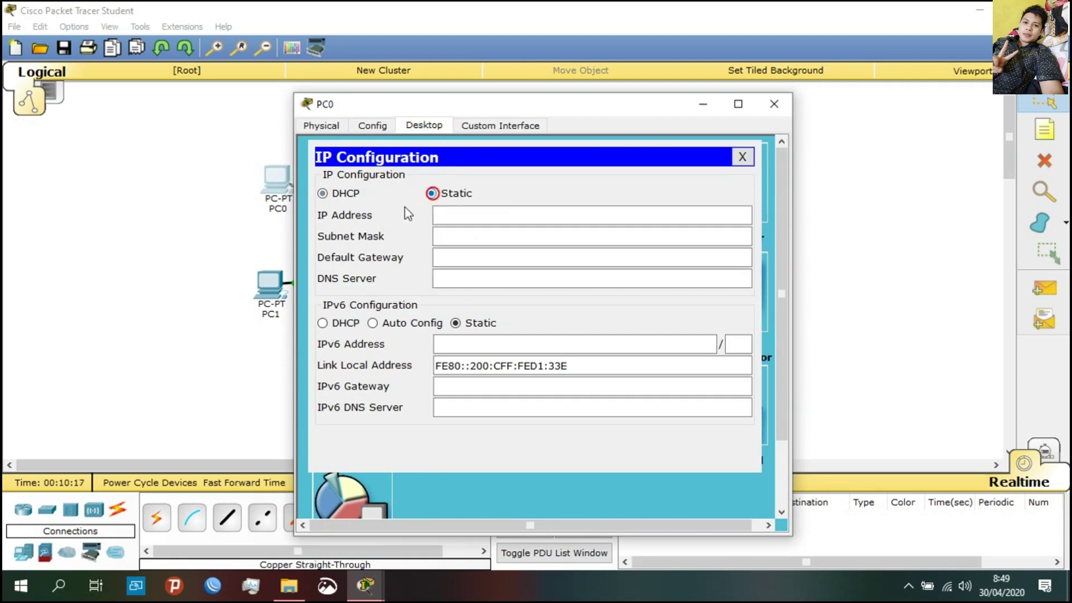
{"action": "left_click", "coordinate": [347, 197]}
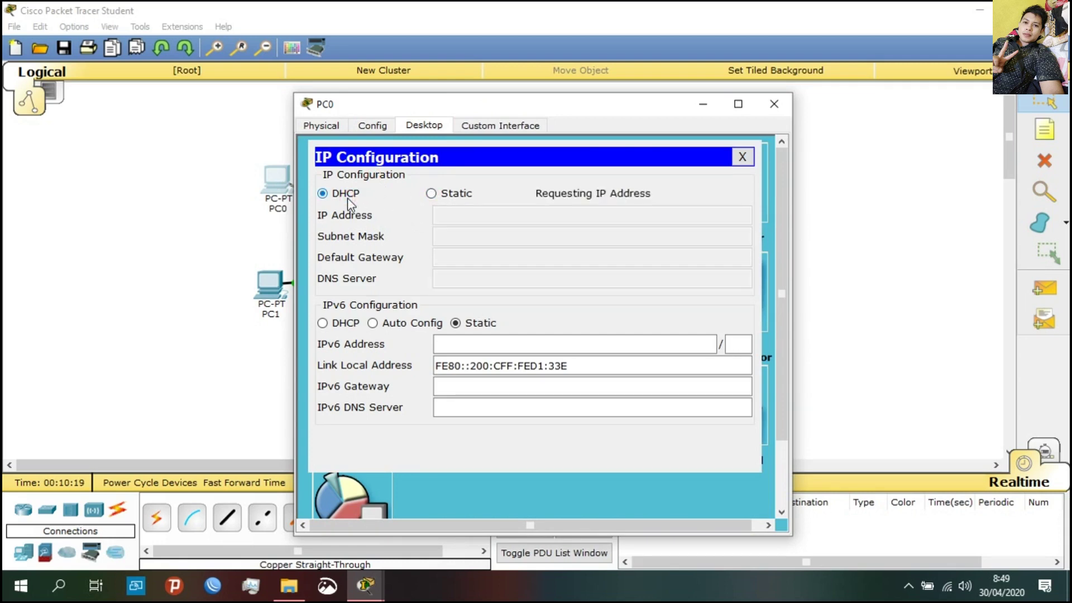
{"action": "left_click", "coordinate": [774, 104]}
Step: Open PC4's IP configuration, switch it from static to DHCP addressing, and close the window
{"action": "left_click", "coordinate": [632, 294]}
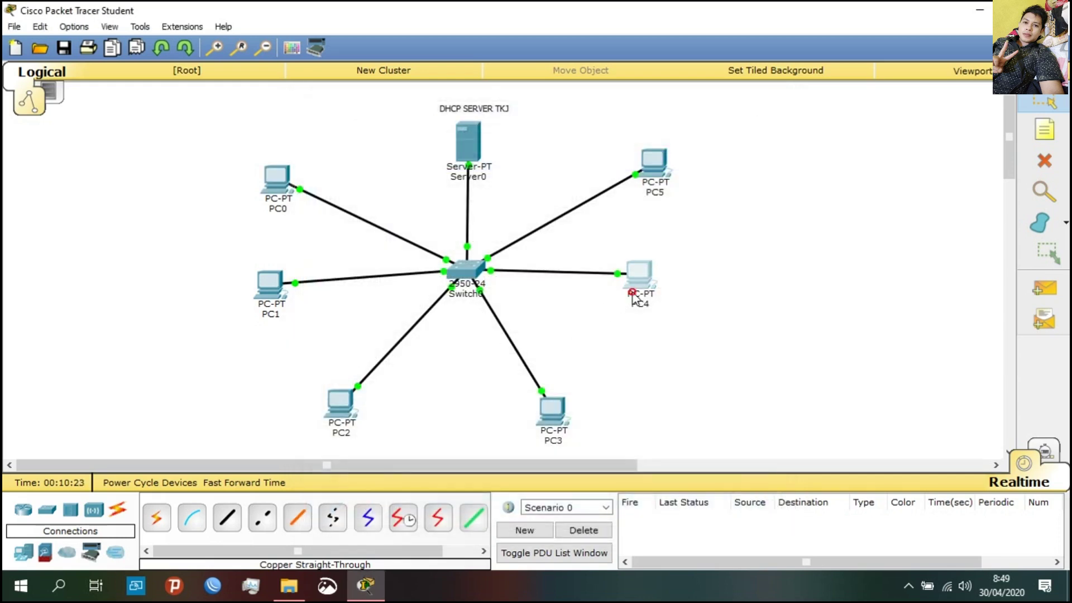
{"action": "left_click", "coordinate": [424, 126]}
{"action": "left_click", "coordinate": [353, 206]}
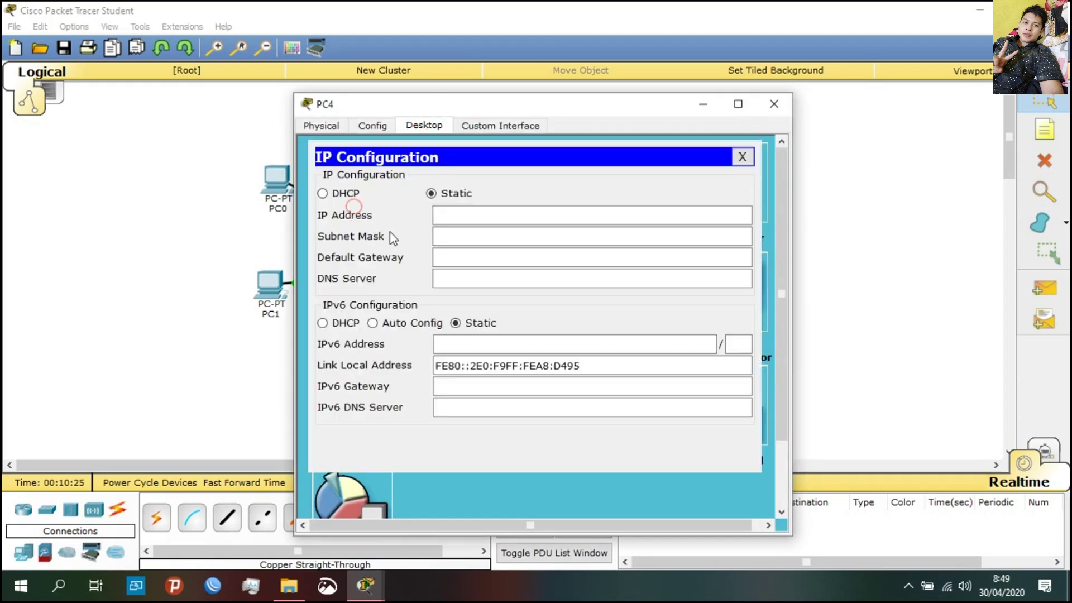
{"action": "left_click", "coordinate": [323, 193]}
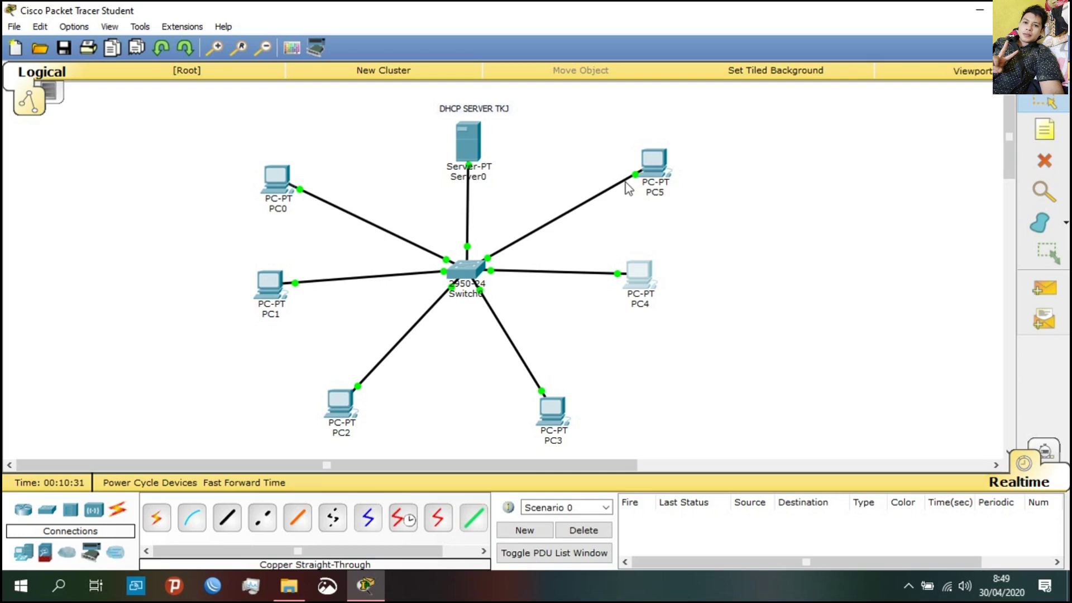
Step: Open PC5's IP configuration, switch it from static to DHCP addressing, and close the window
{"action": "left_click", "coordinate": [663, 172]}
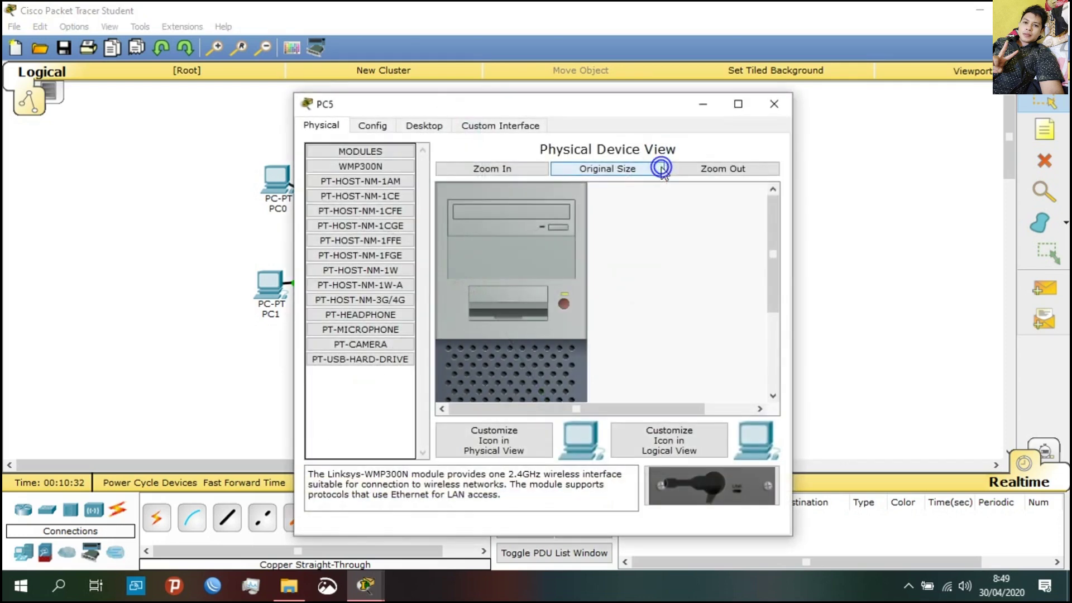
{"action": "left_click", "coordinate": [420, 128]}
{"action": "left_click", "coordinate": [360, 190]}
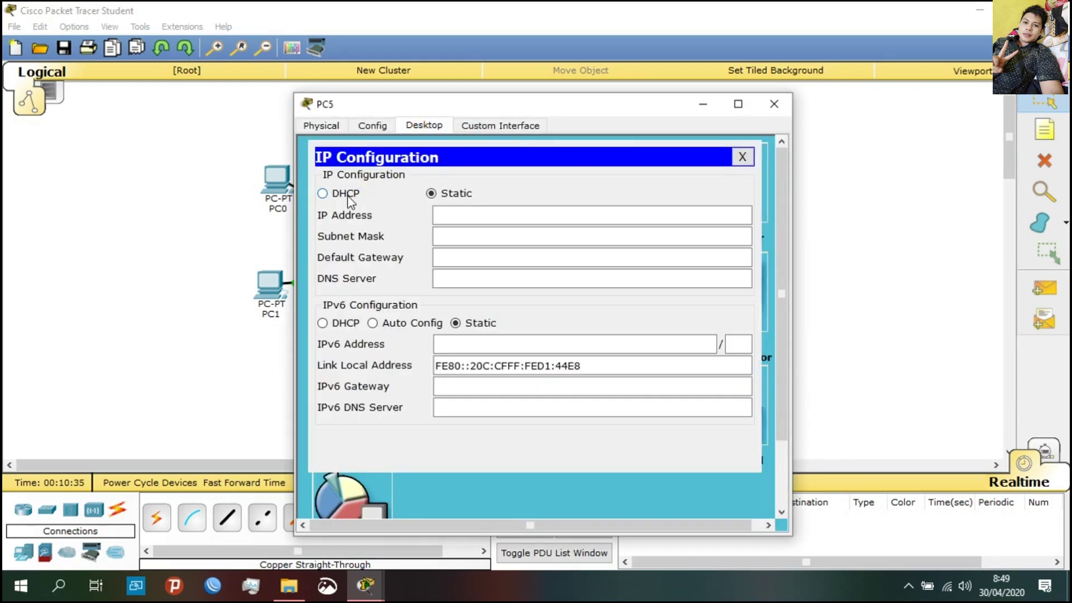
{"action": "left_click", "coordinate": [348, 194]}
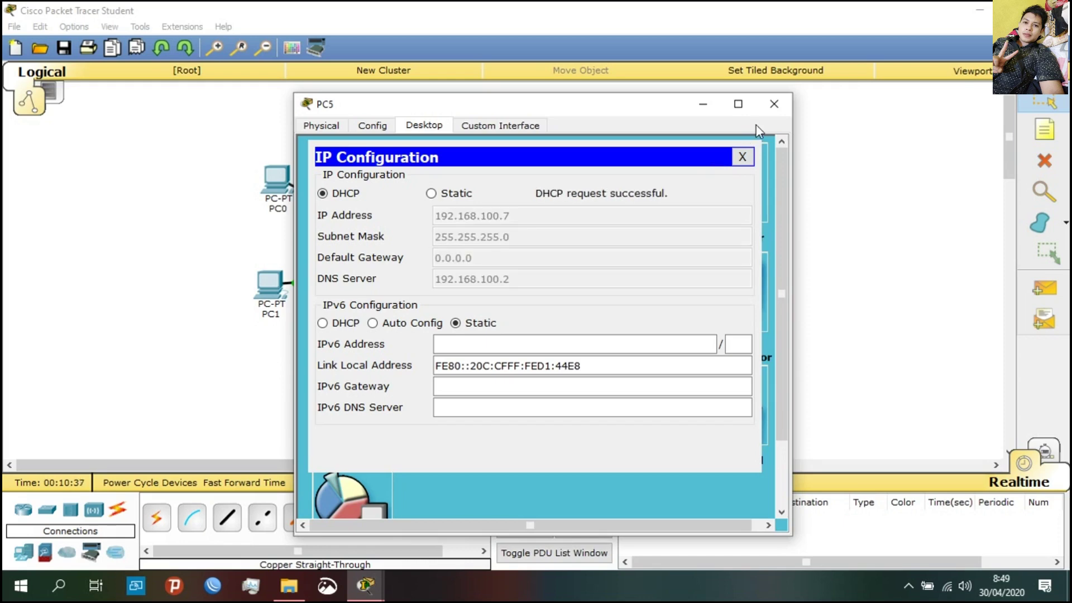
{"action": "left_click", "coordinate": [774, 104]}
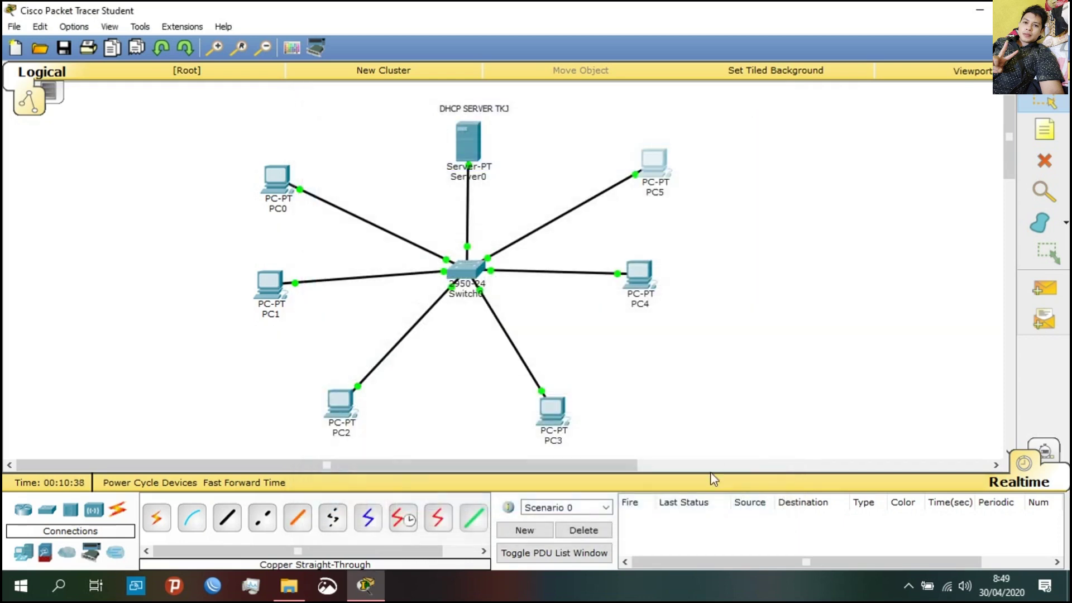
Step: Close the text editor open on PC3, check which IP settings PC3 received through DHCP, and close its window
{"action": "left_click", "coordinate": [560, 431]}
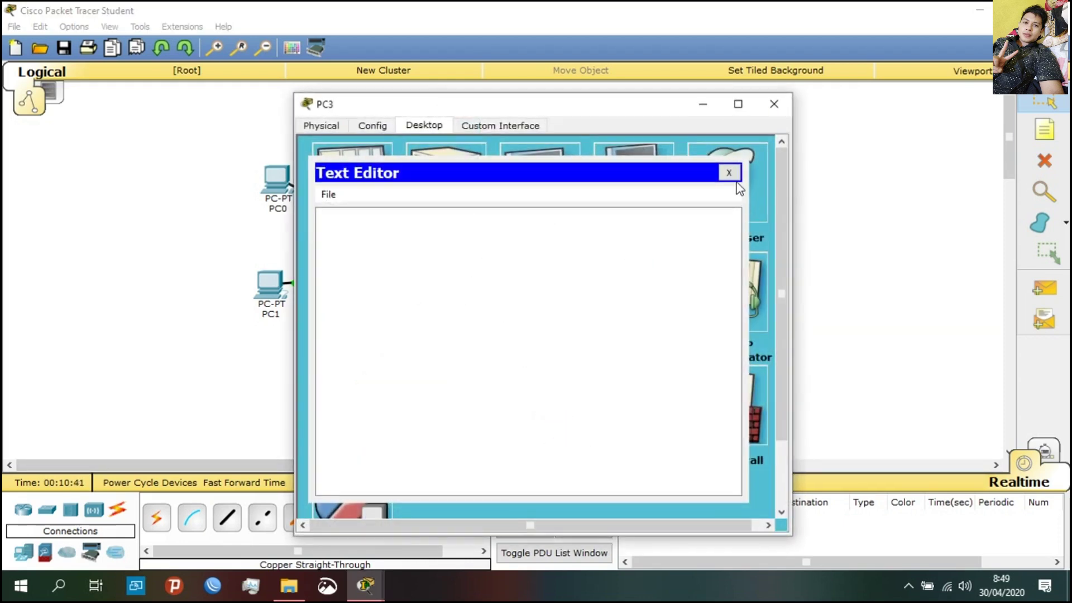
{"action": "left_click", "coordinate": [729, 174]}
{"action": "left_click", "coordinate": [368, 222]}
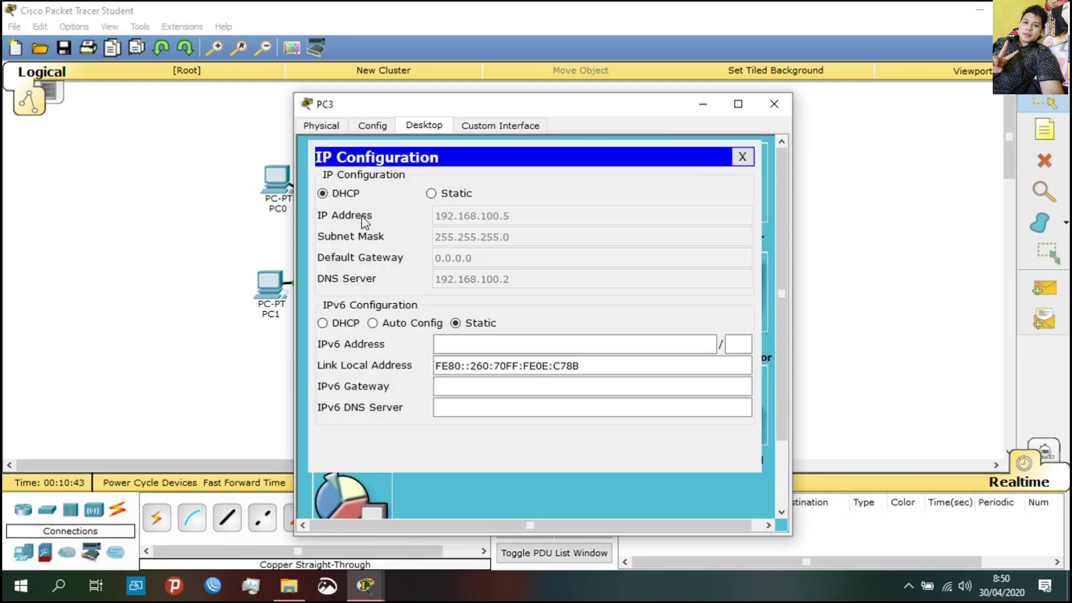
{"action": "left_click", "coordinate": [773, 104]}
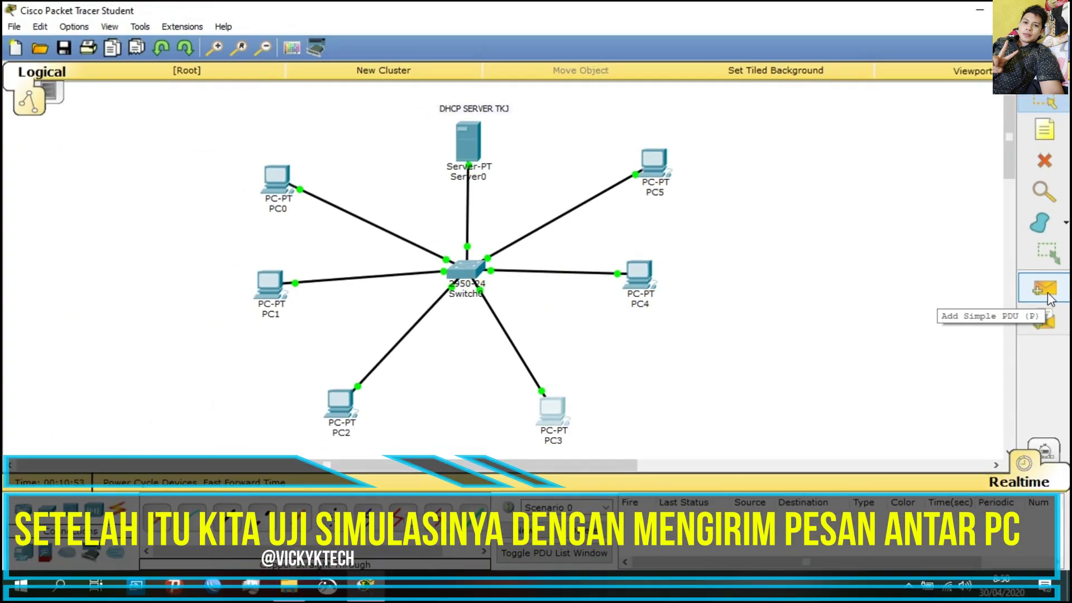
Step: Send a simple PDU from PC0 to PC3 to test the connection between them
{"action": "left_click", "coordinate": [1044, 289]}
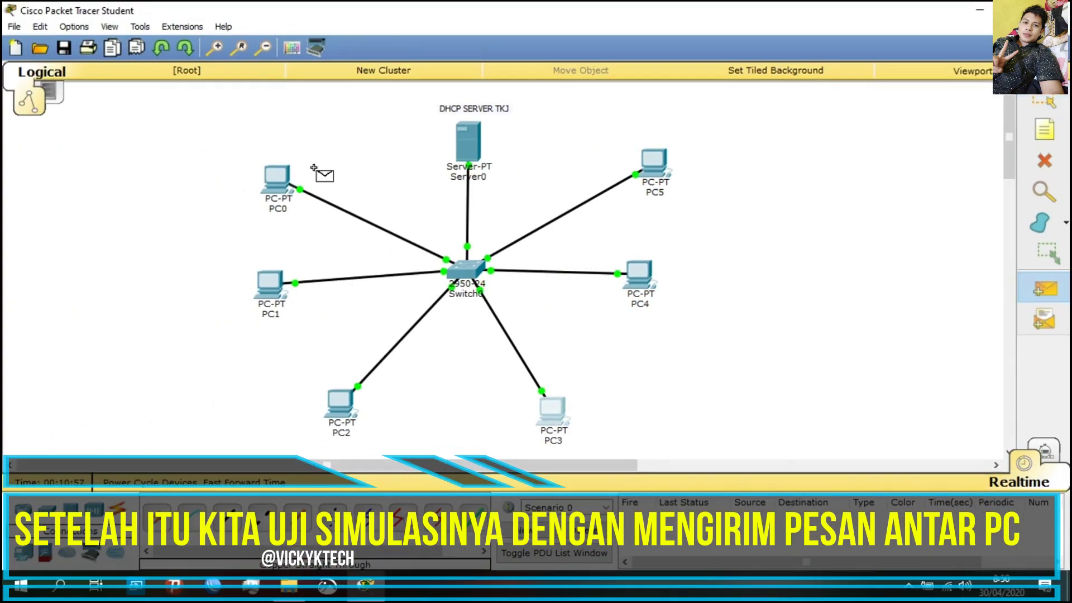
{"action": "left_click", "coordinate": [266, 168]}
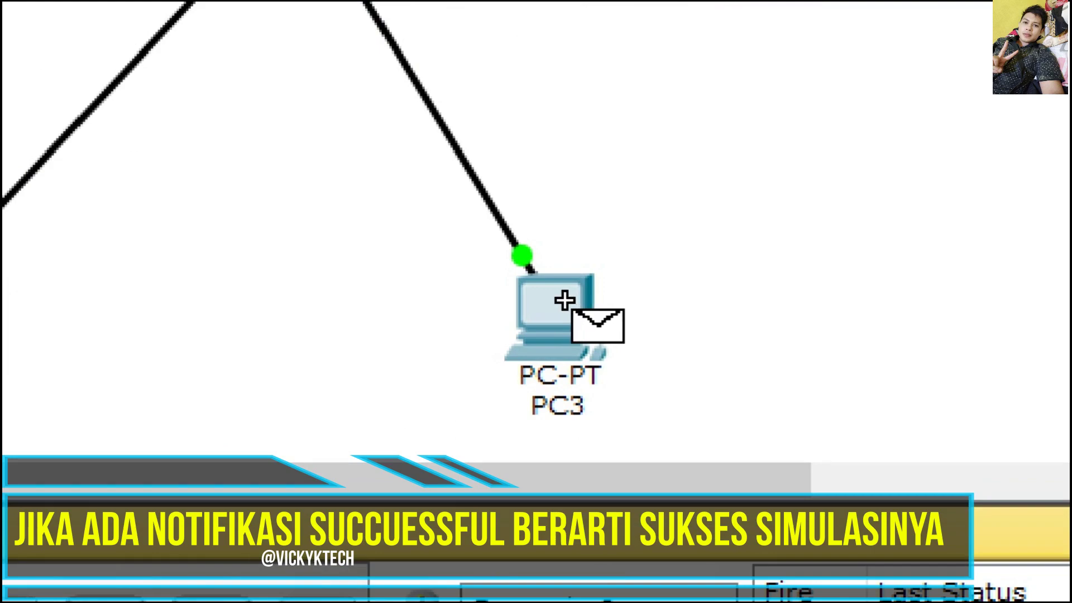
{"action": "left_click", "coordinate": [565, 302]}
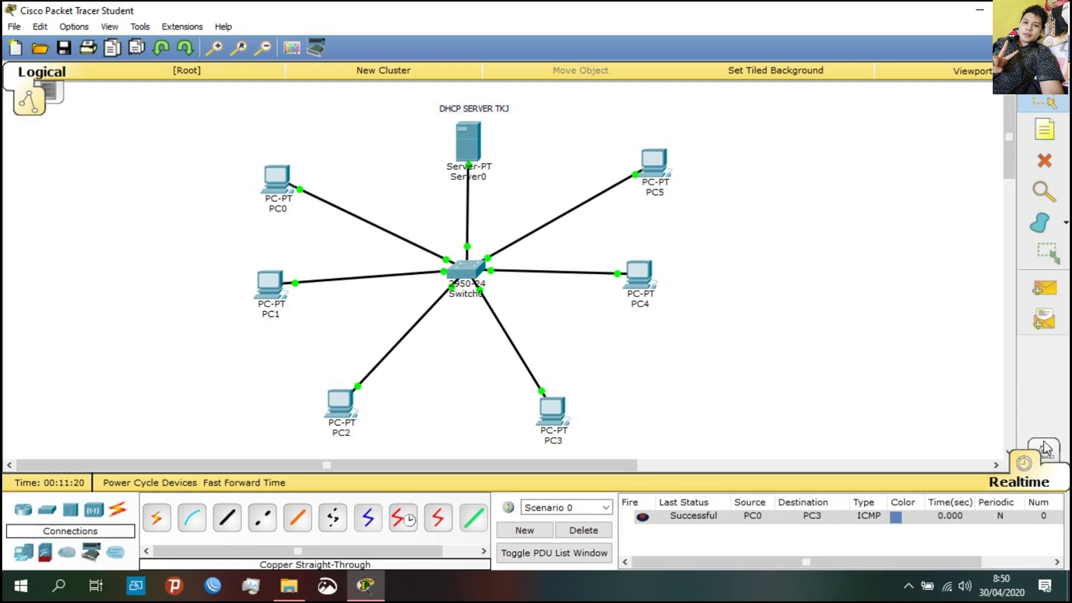
Step: Auto-play the PC0-to-PC3 message in simulation mode and hide the simulation event list to watch it travel
{"action": "key", "text": "shift+s"}
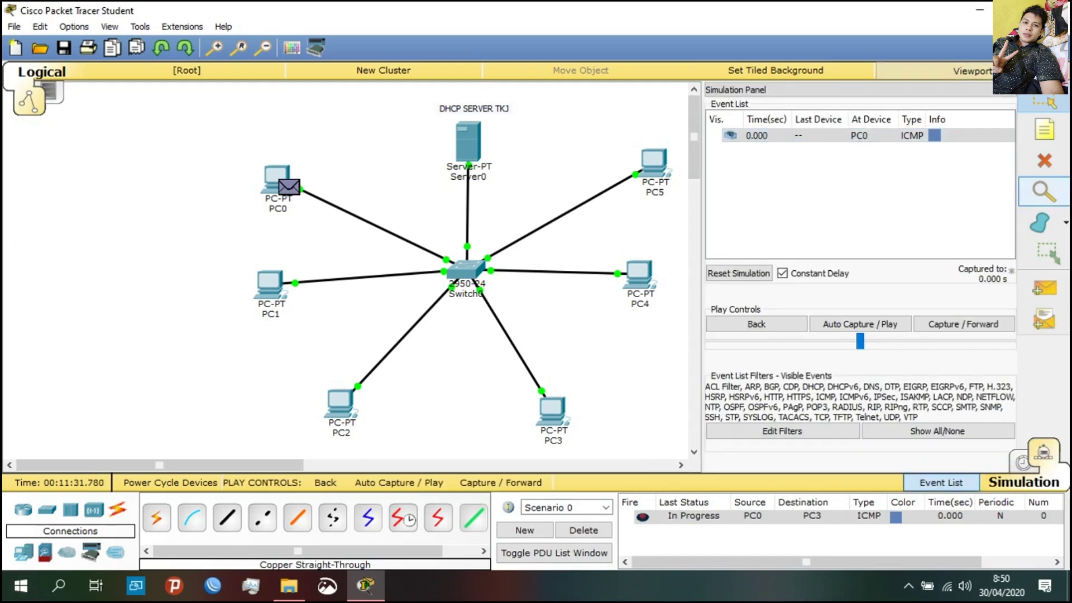
{"action": "left_click", "coordinate": [860, 324]}
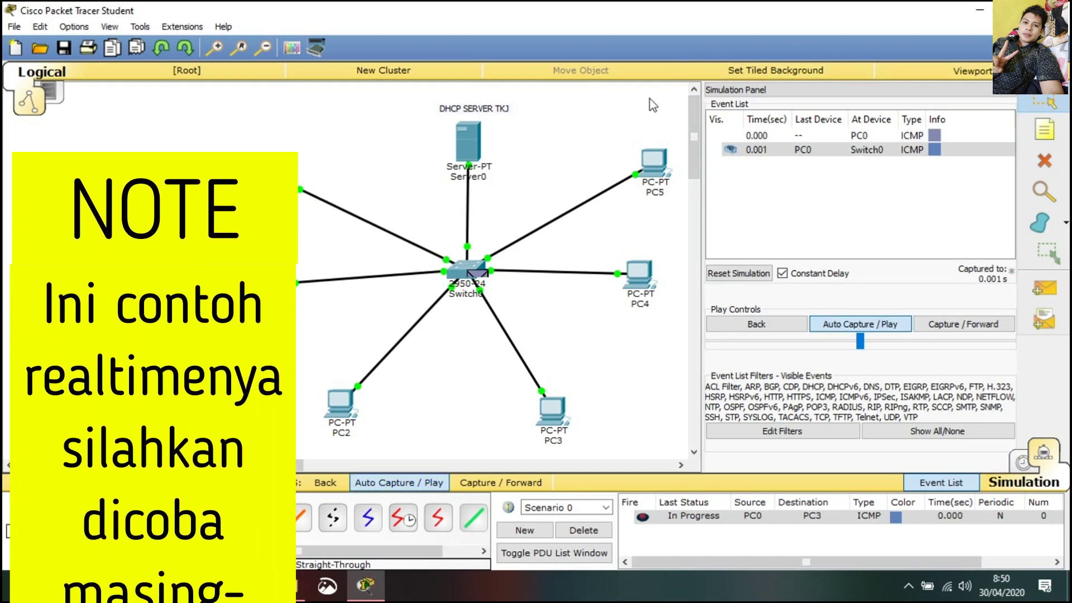
{"action": "left_click", "coordinate": [1011, 98]}
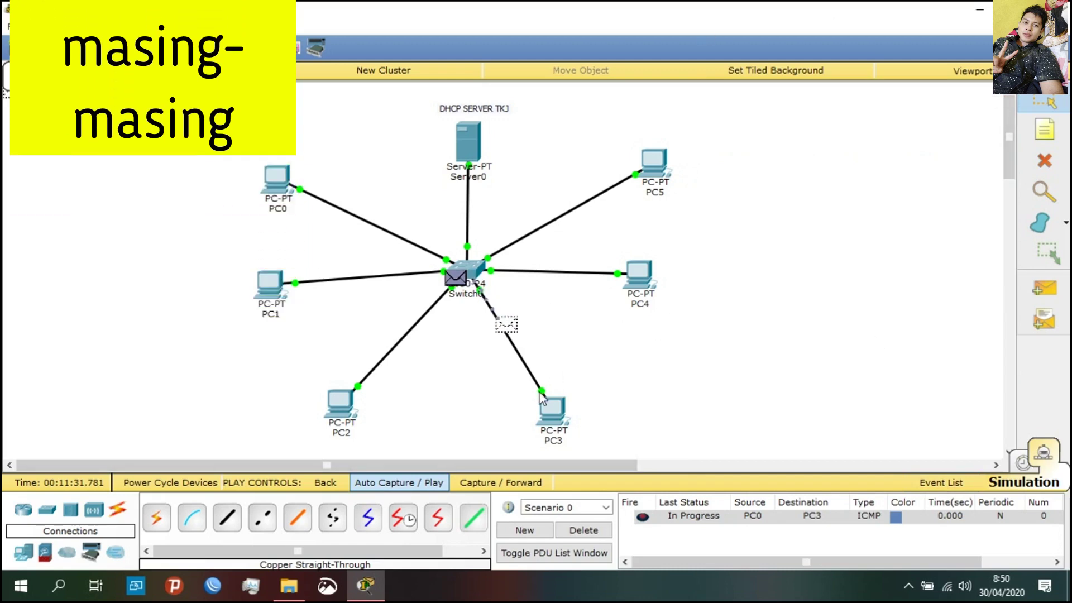